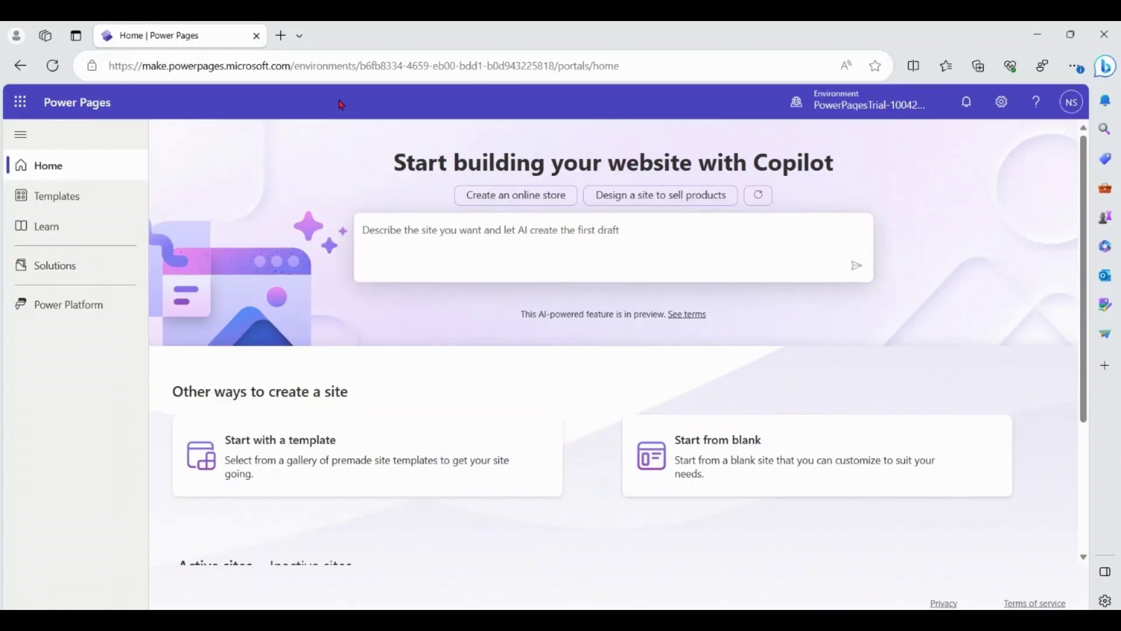
Ask Copilot for a site: 'Create a Business website for My IT Consulting Business'.
{"action": "left_click_drag", "start_coordinate": [143, 67], "coordinate": [289, 69]}
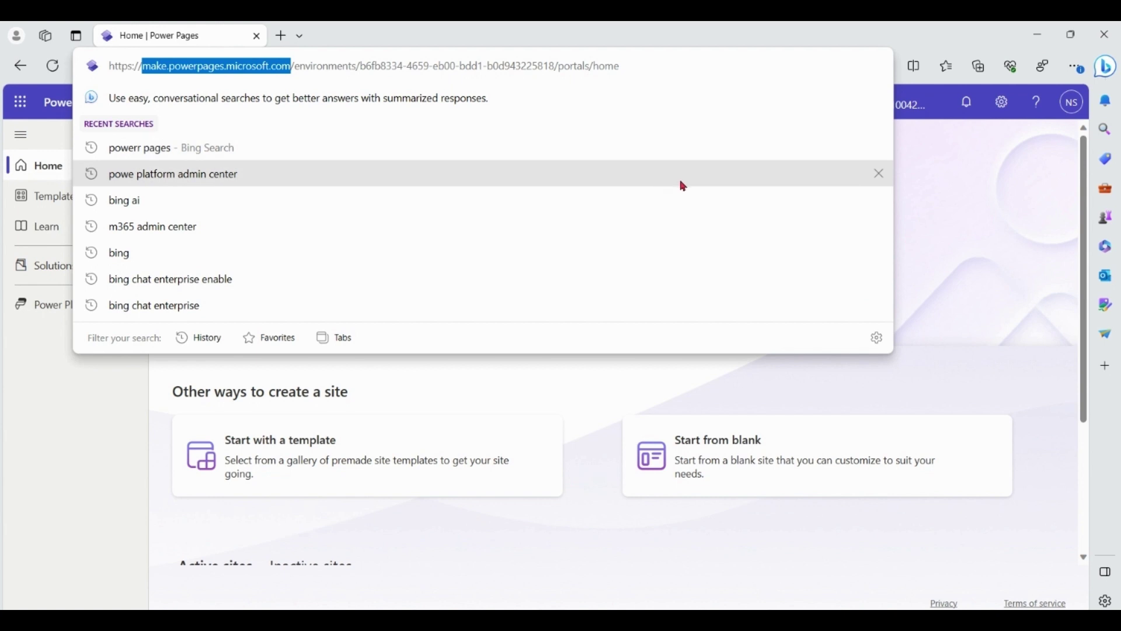
{"action": "left_click", "coordinate": [944, 172]}
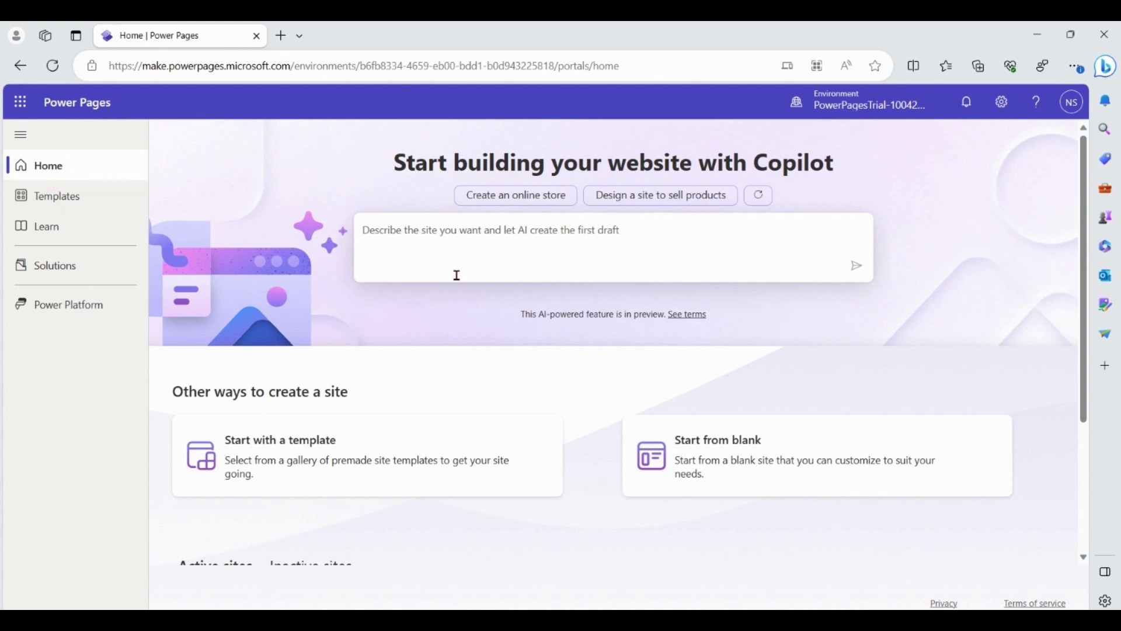
{"action": "left_click_drag", "start_coordinate": [395, 174], "coordinate": [854, 162]}
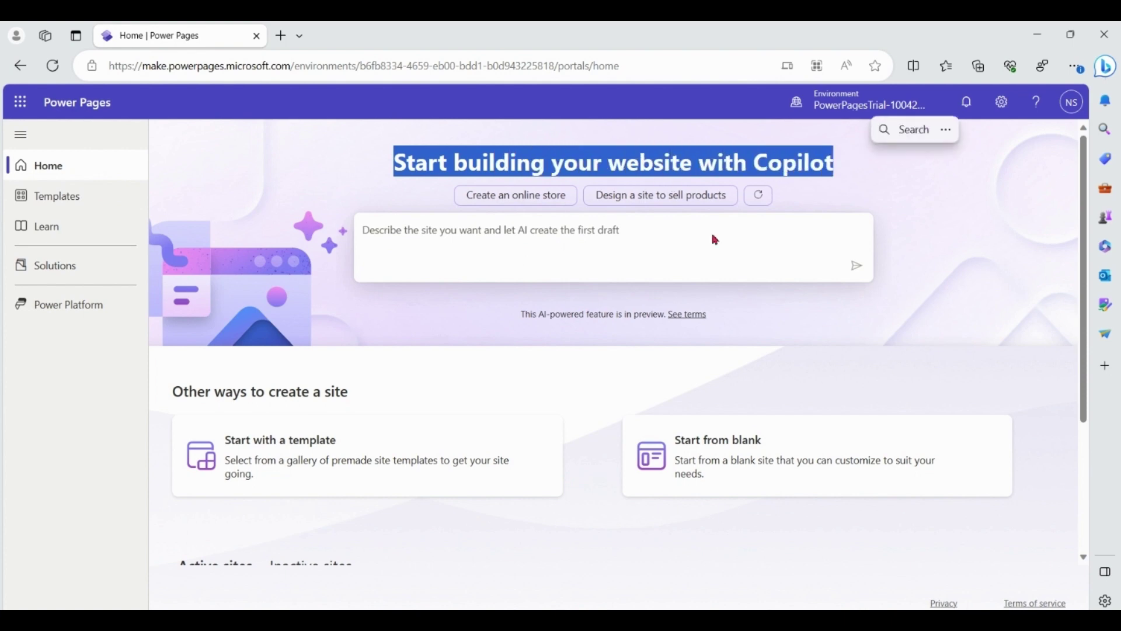
{"action": "left_click", "coordinate": [660, 232]}
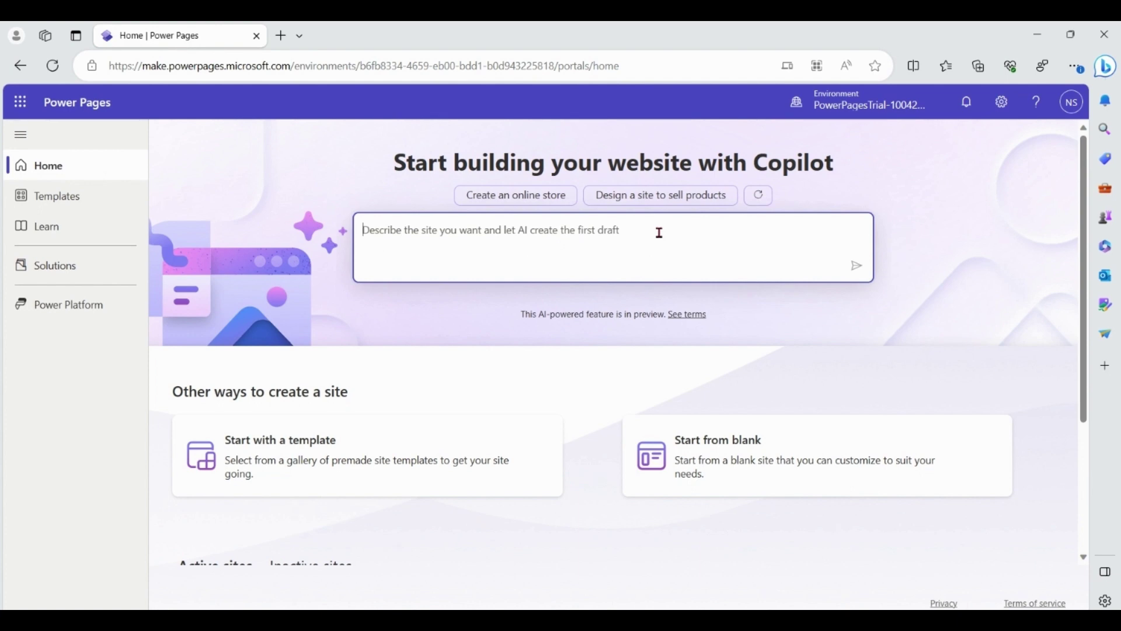
{"action": "type", "text": "Create a Business website for My IT Consulting Business"}
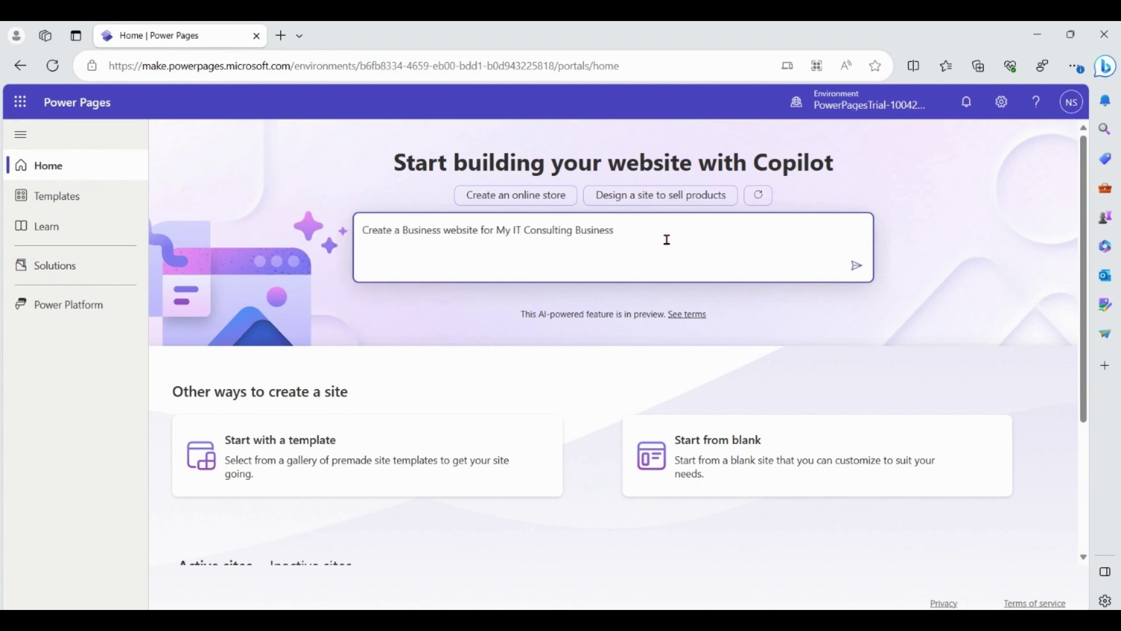
{"action": "left_click", "coordinate": [856, 266]}
Name the site Bizzinnovate Technologies and accept the suggested IT Consulting layout.
{"action": "left_click_drag", "start_coordinate": [467, 330], "coordinate": [313, 338]}
{"action": "type", "text": "Bizzinnovate Technologies"}
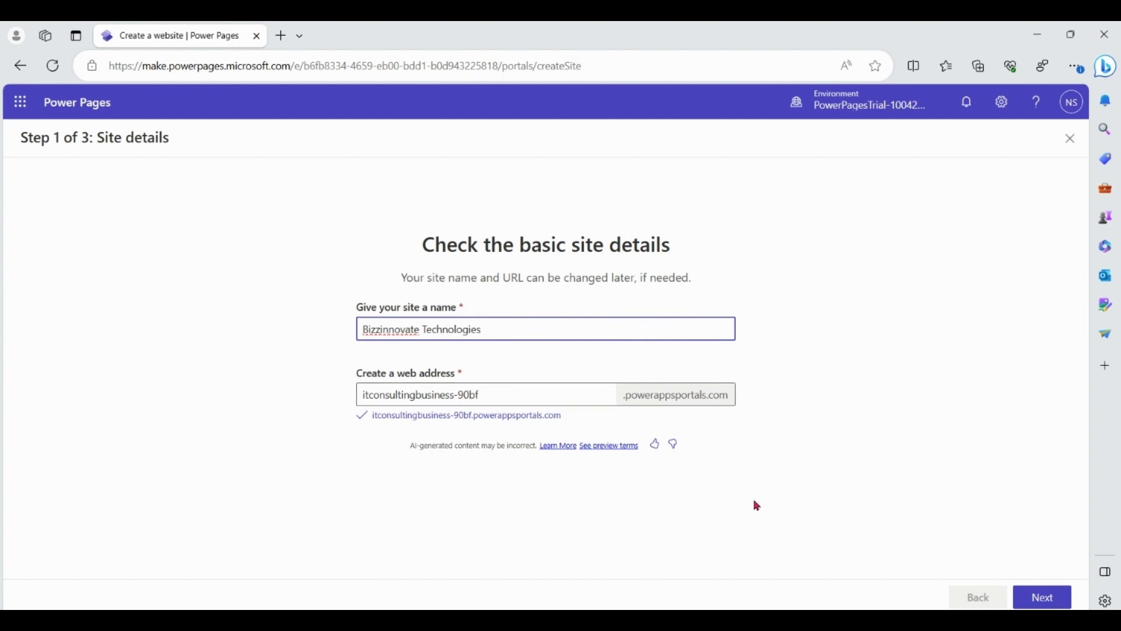
{"action": "left_click", "coordinate": [1042, 601]}
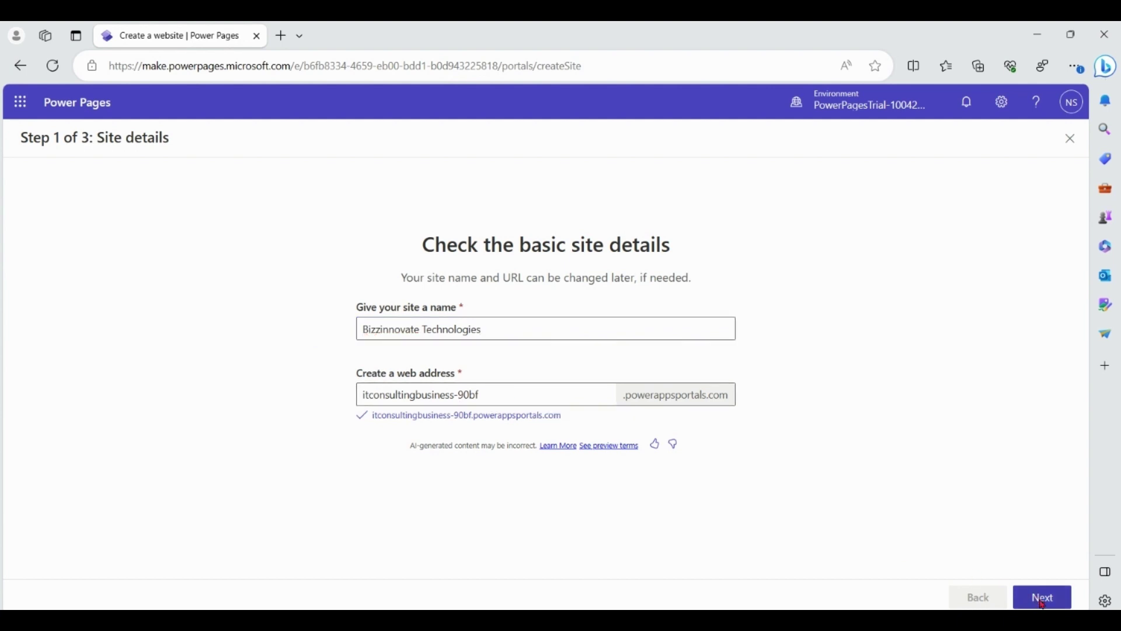
{"action": "scroll", "coordinate": [1009, 337], "scroll_direction": "down", "scroll_amount": 1}
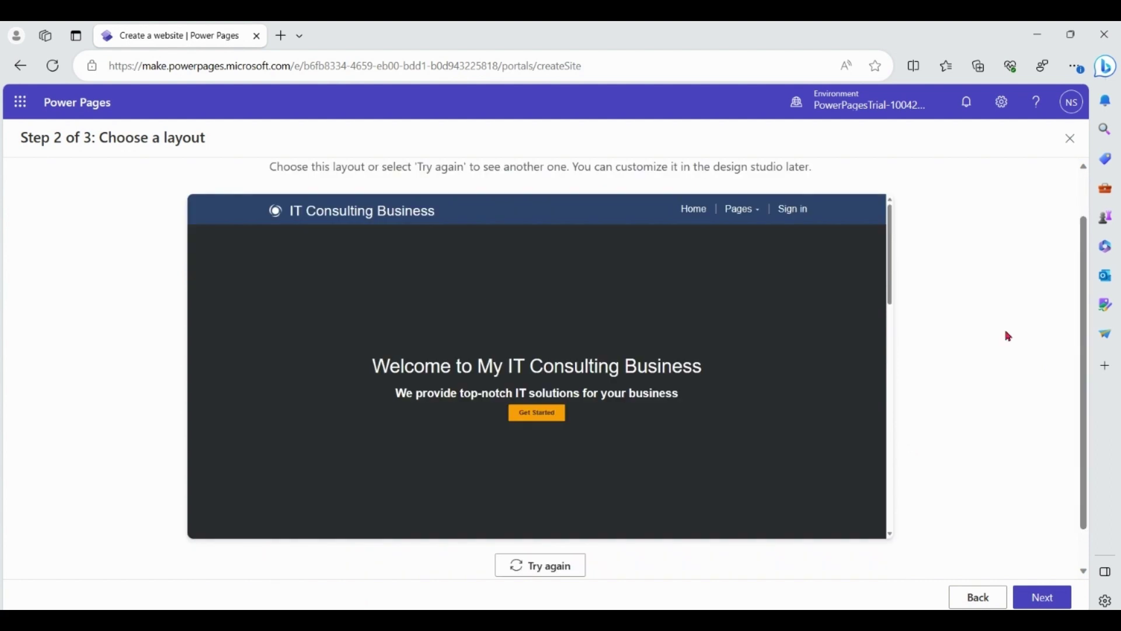
{"action": "left_click", "coordinate": [1052, 605]}
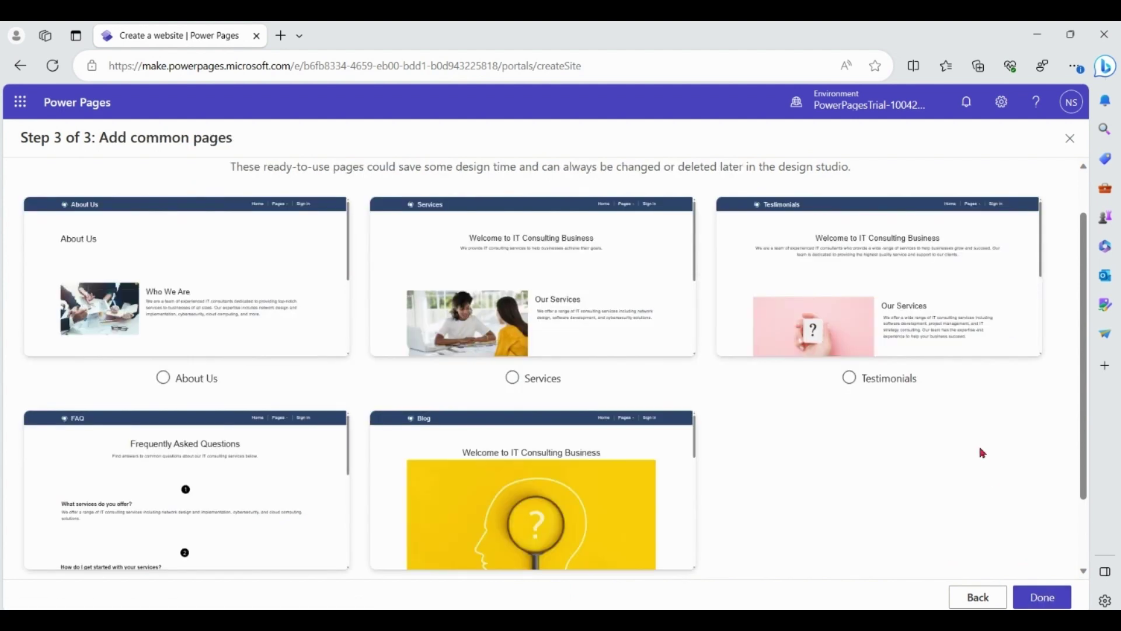
{"action": "scroll", "coordinate": [1063, 467], "scroll_direction": "down", "scroll_amount": 2}
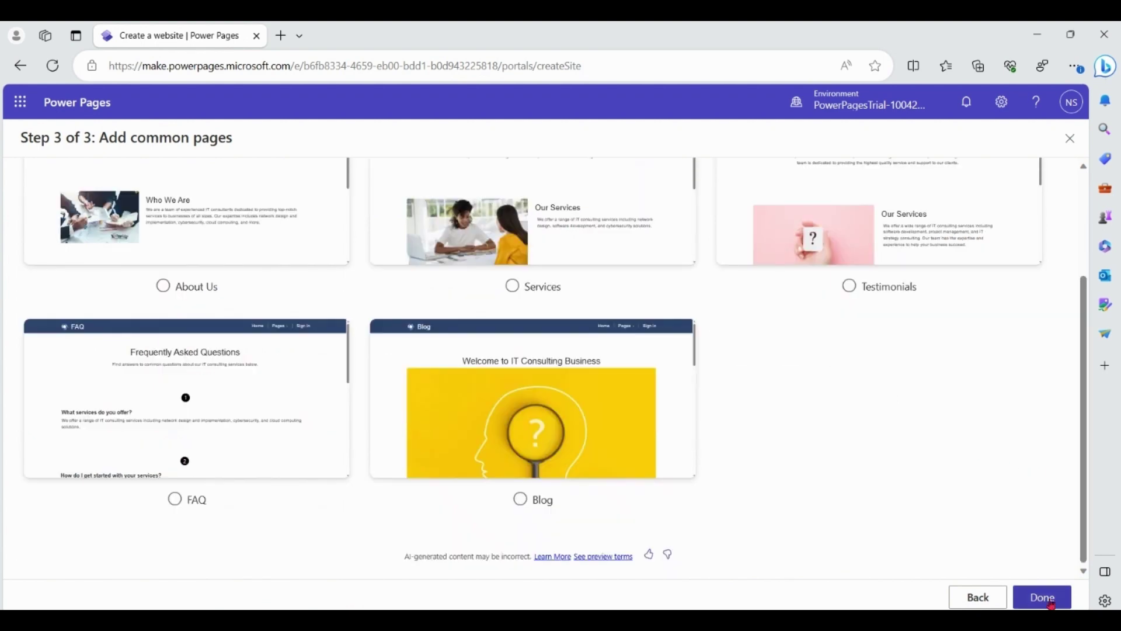
{"action": "left_click", "coordinate": [1051, 602]}
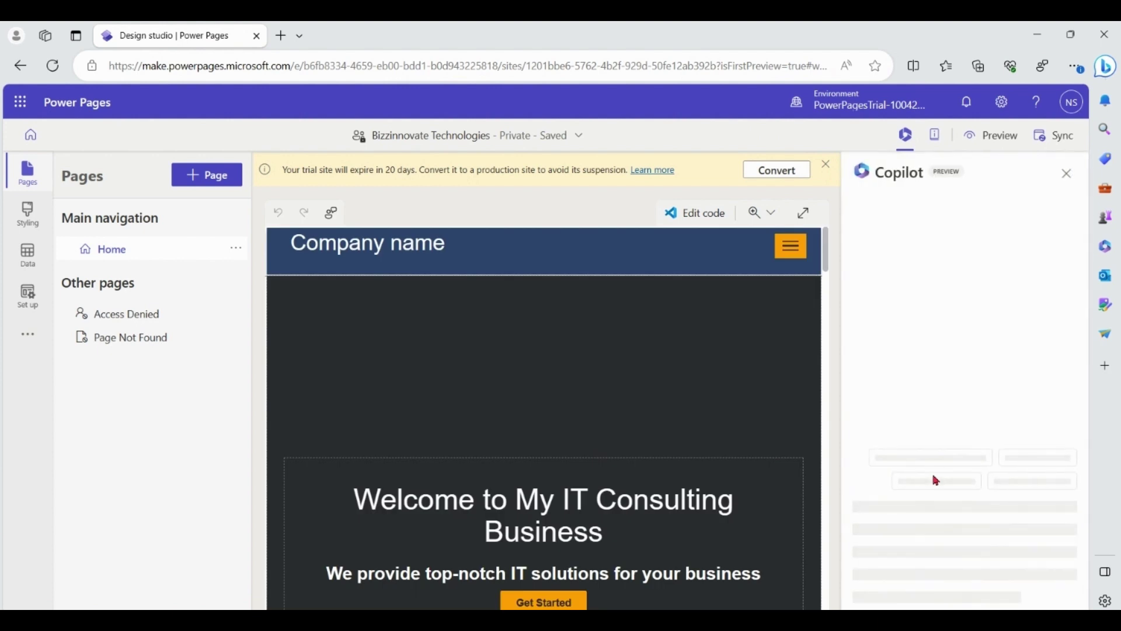
Dismiss the trial notice, preview the site at desktop size, then return to the studio.
{"action": "left_click", "coordinate": [826, 165]}
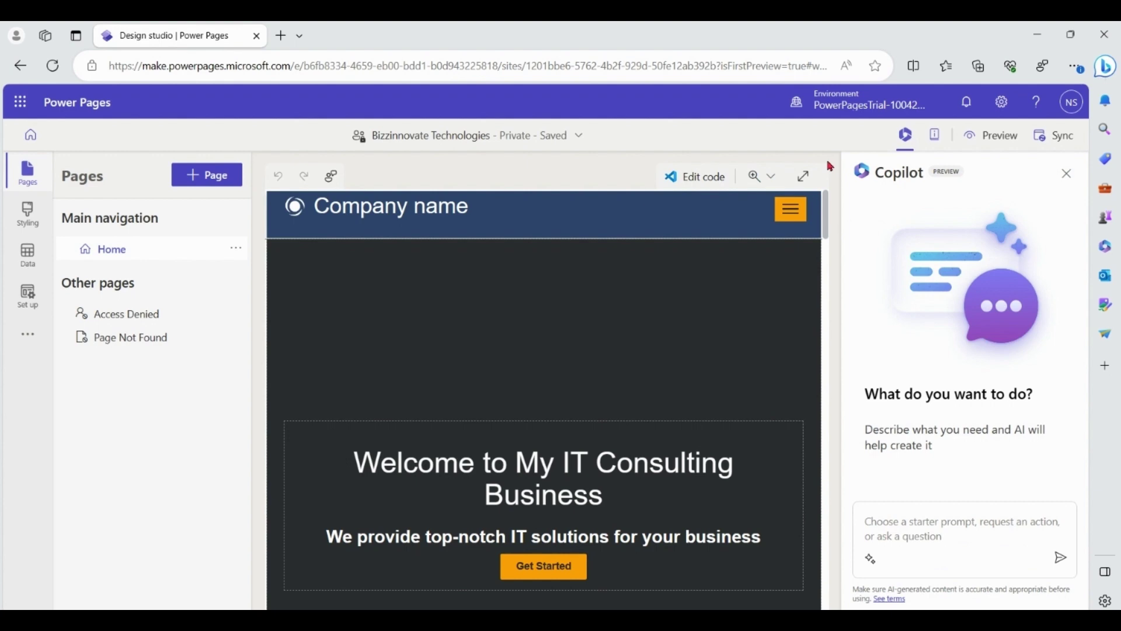
{"action": "left_click", "coordinate": [999, 144]}
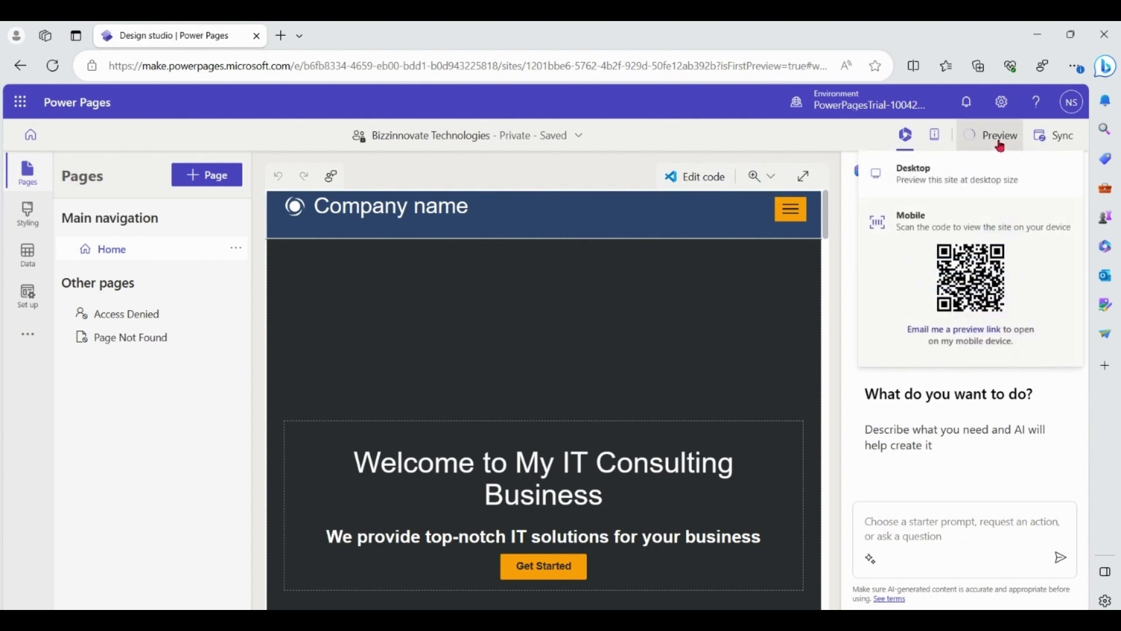
{"action": "left_click", "coordinate": [972, 176]}
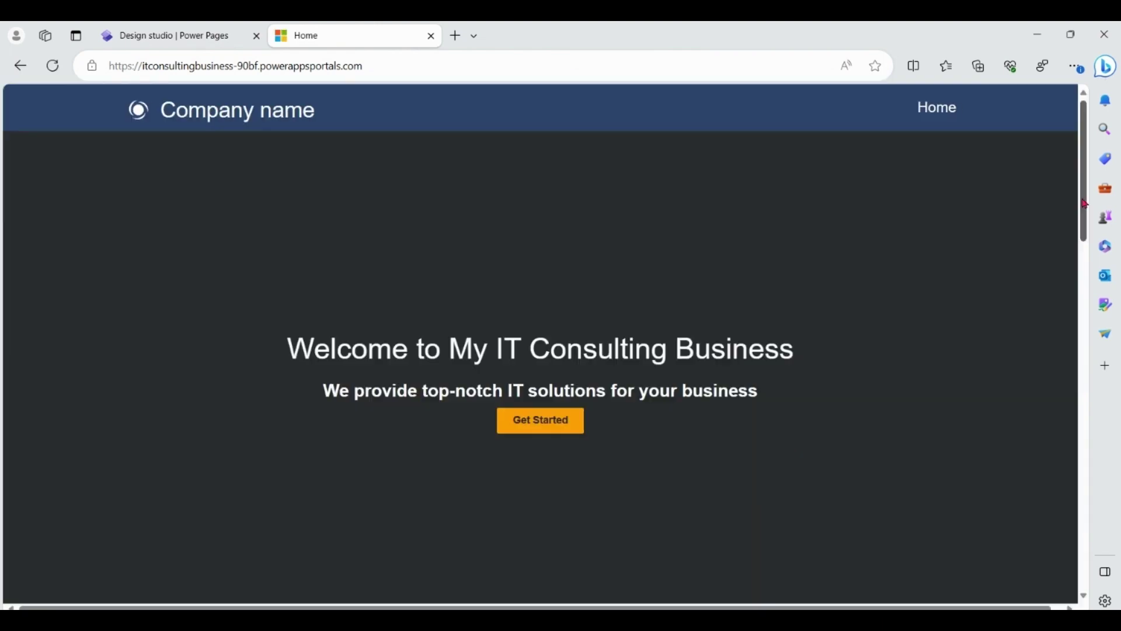
{"action": "left_click_drag", "start_coordinate": [1087, 204], "coordinate": [1068, 175]}
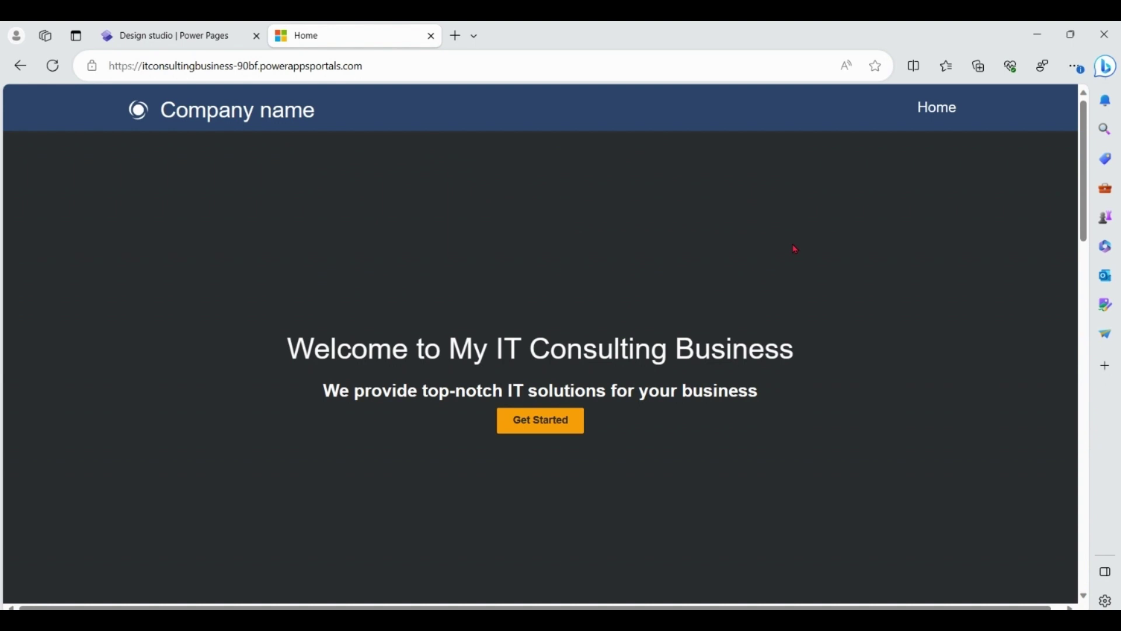
{"action": "left_click", "coordinate": [169, 32]}
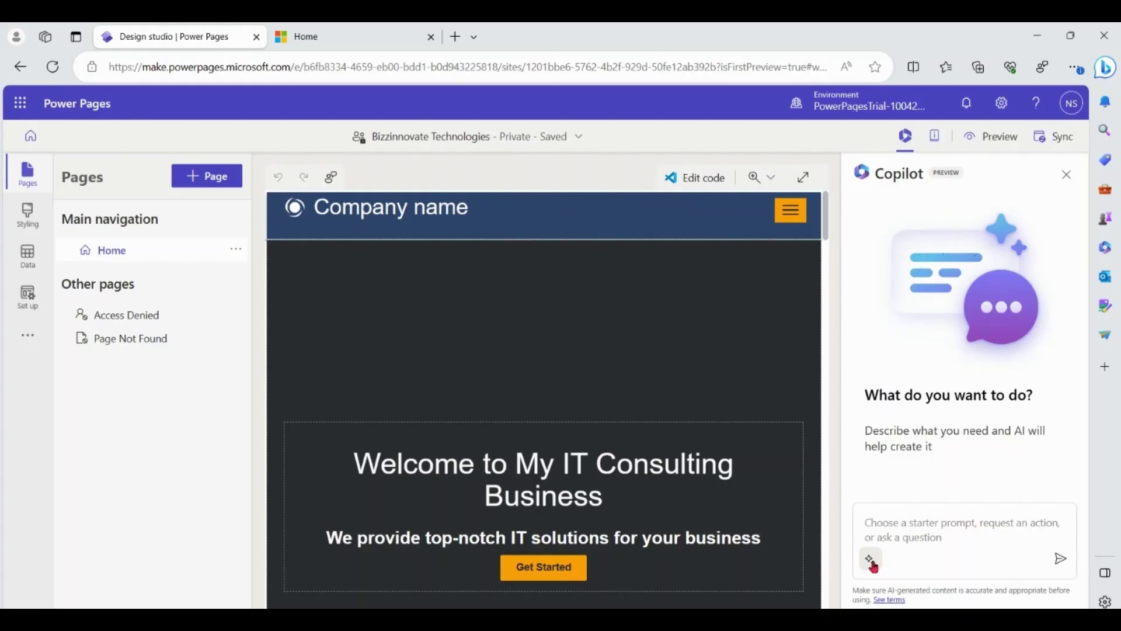
Have Copilot add a page on Microsoft 365 Copilot consulting and training options.
{"action": "left_click", "coordinate": [873, 562]}
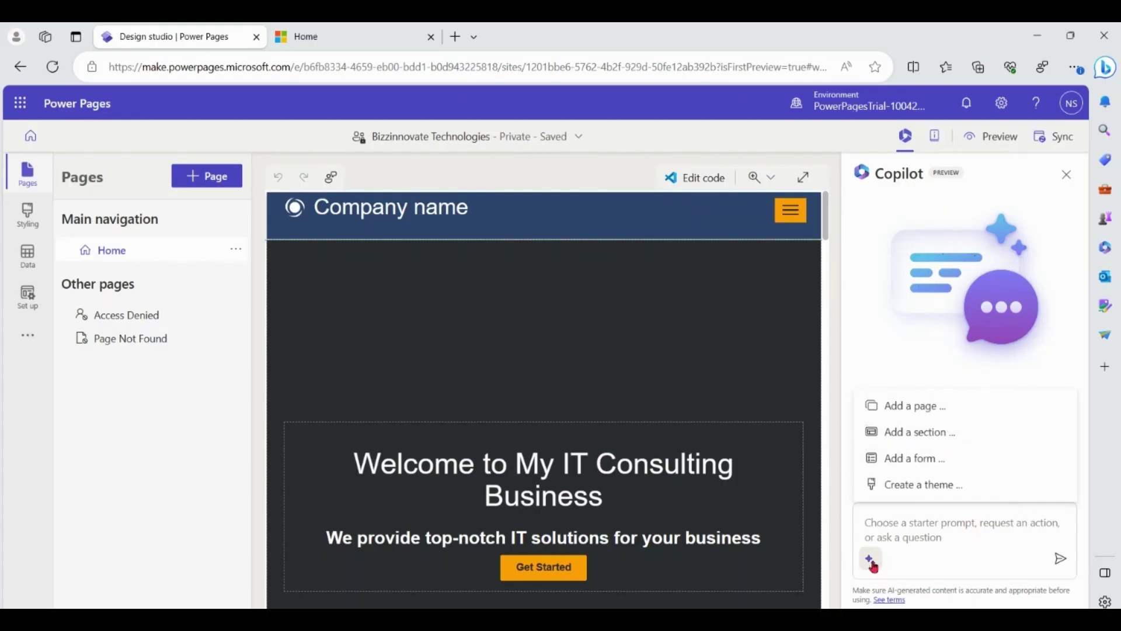
{"action": "left_click", "coordinate": [905, 406]}
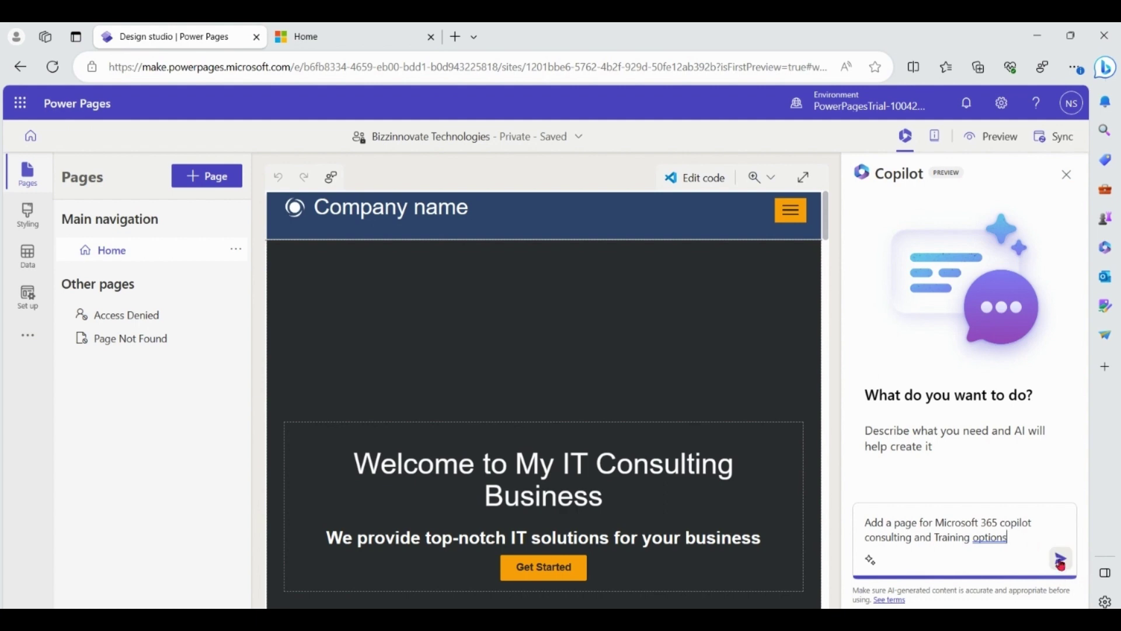
{"action": "left_click", "coordinate": [1060, 562]}
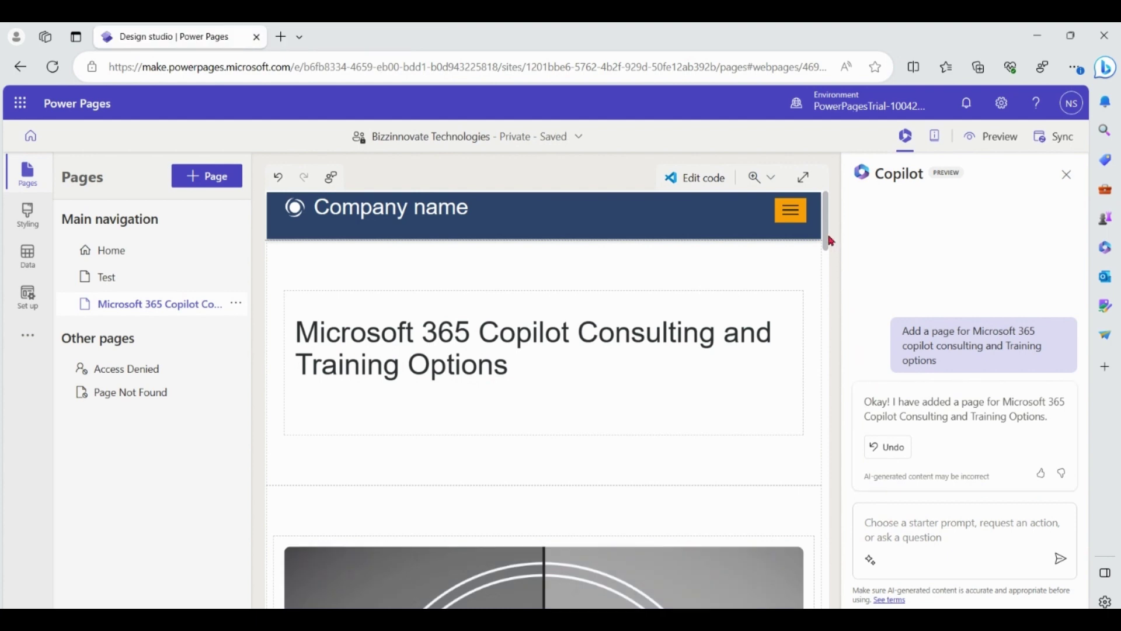
{"action": "left_click_drag", "start_coordinate": [826, 241], "coordinate": [822, 419]}
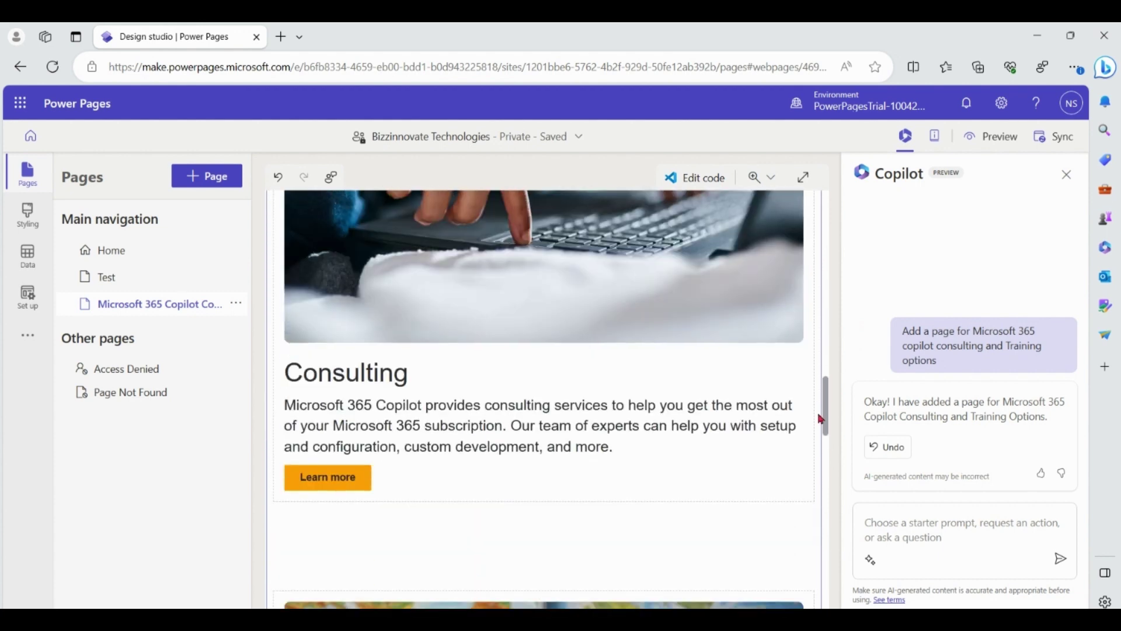
{"action": "left_click_drag", "start_coordinate": [822, 419], "coordinate": [836, 224]}
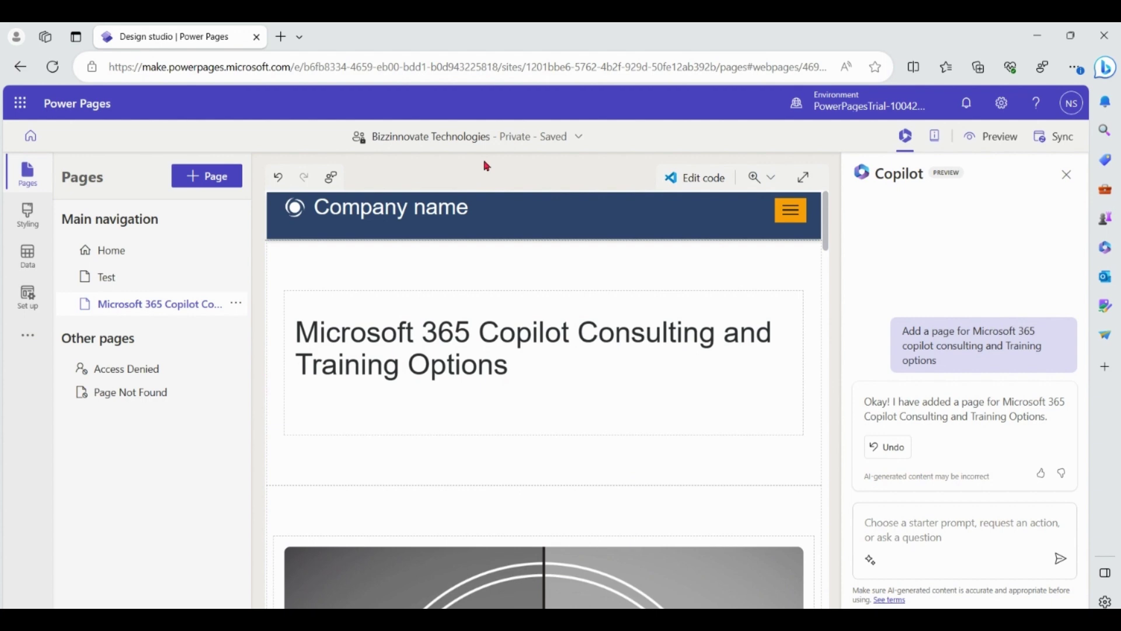
{"action": "left_click", "coordinate": [33, 297]}
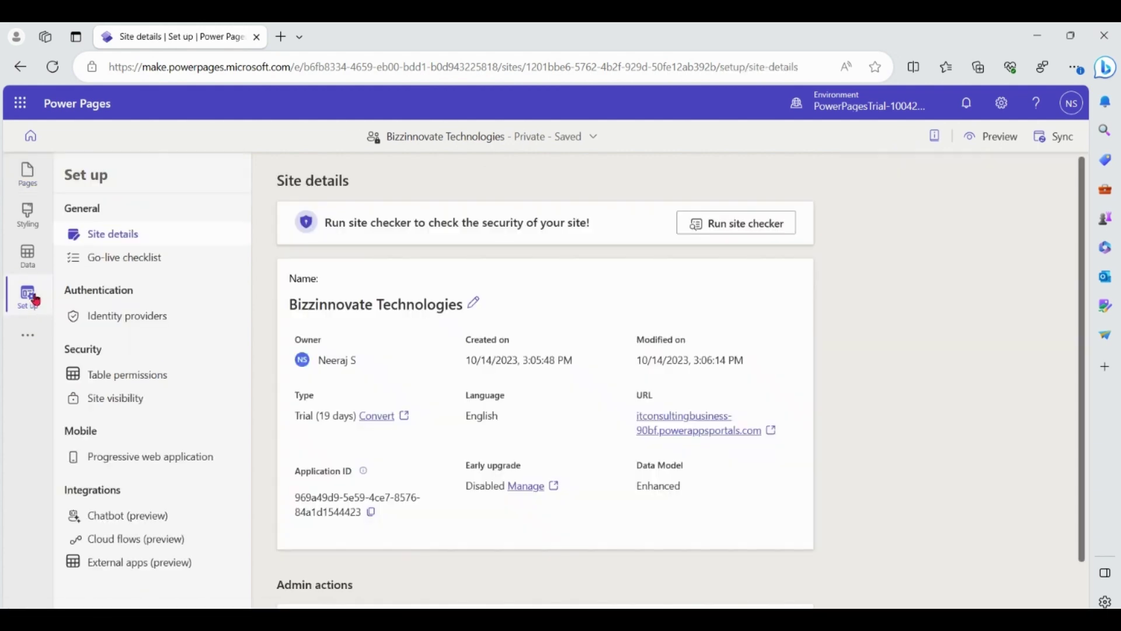
{"action": "left_click", "coordinate": [116, 399]}
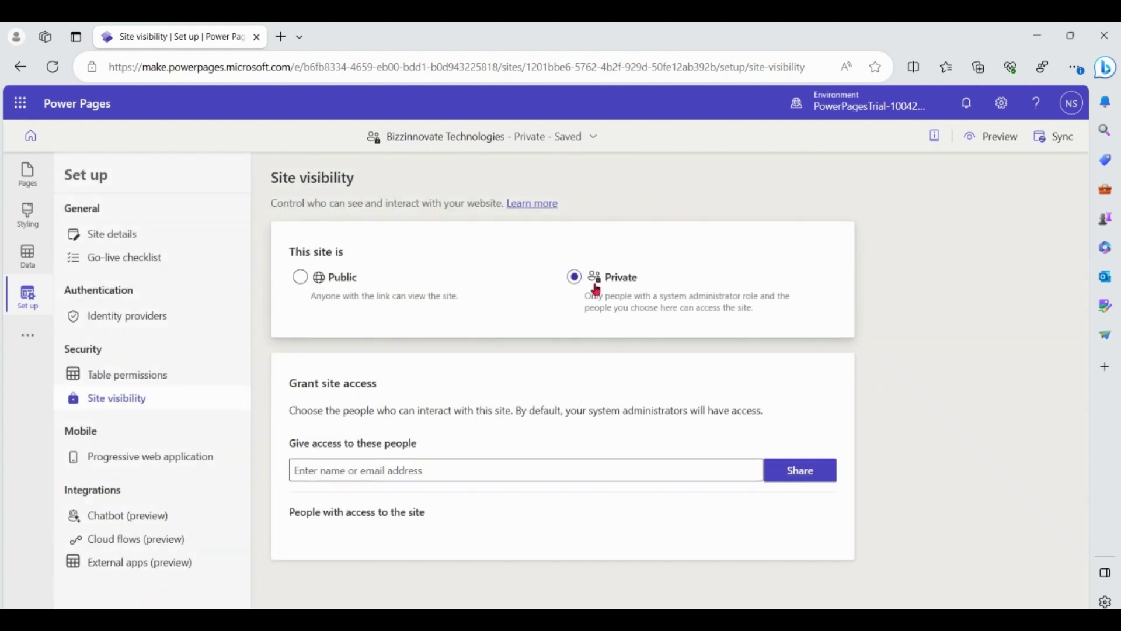
{"action": "left_click", "coordinate": [31, 189]}
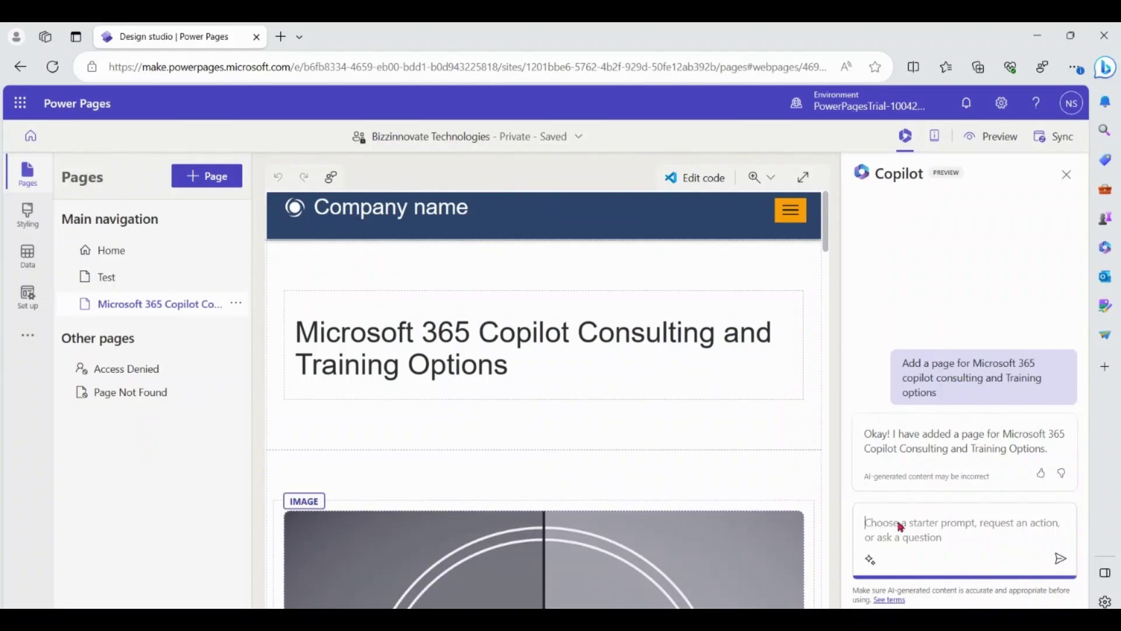
Ask Copilot to 'Add a section for suggestions for morning books' and review the result.
{"action": "type", "text": "Add a section for suggestions for morning books"}
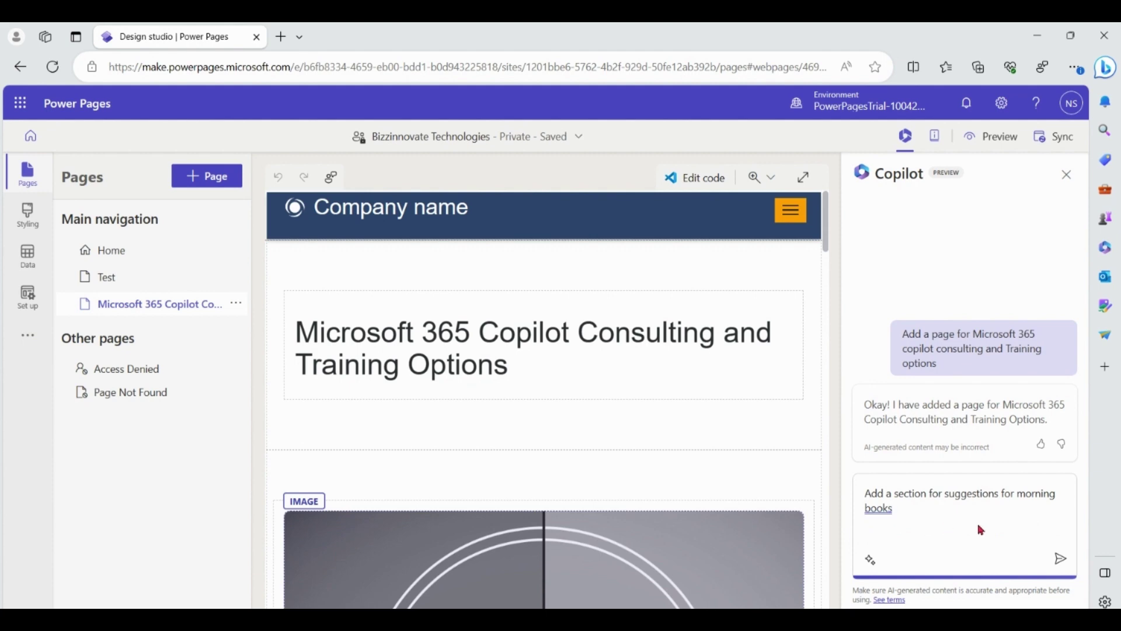
{"action": "left_click", "coordinate": [1062, 563]}
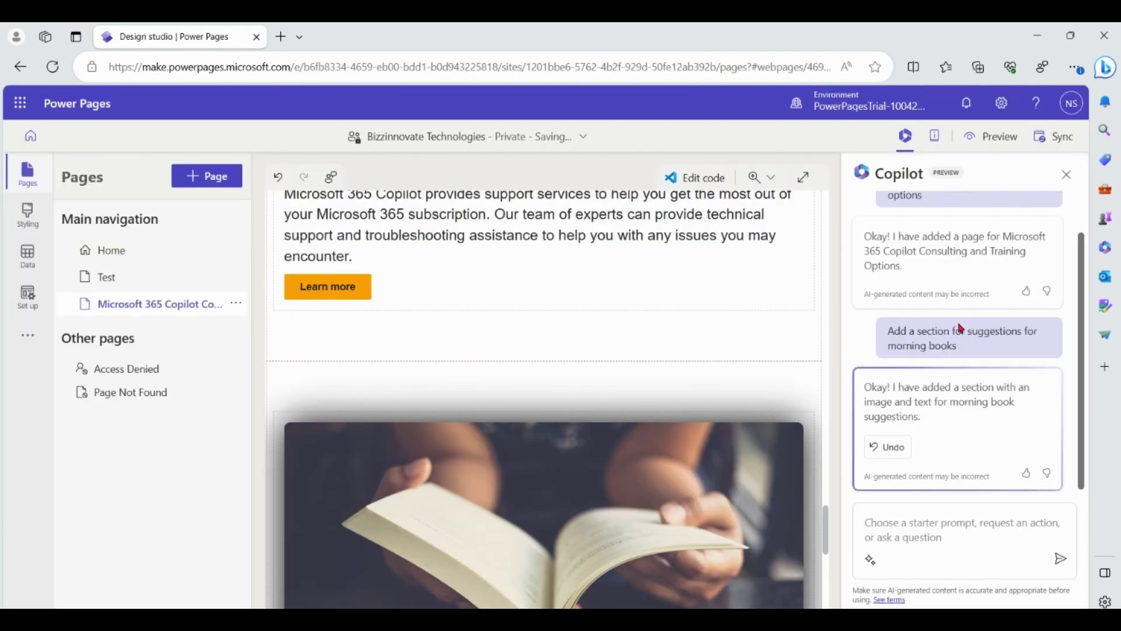
{"action": "left_click_drag", "start_coordinate": [825, 228], "coordinate": [823, 584]}
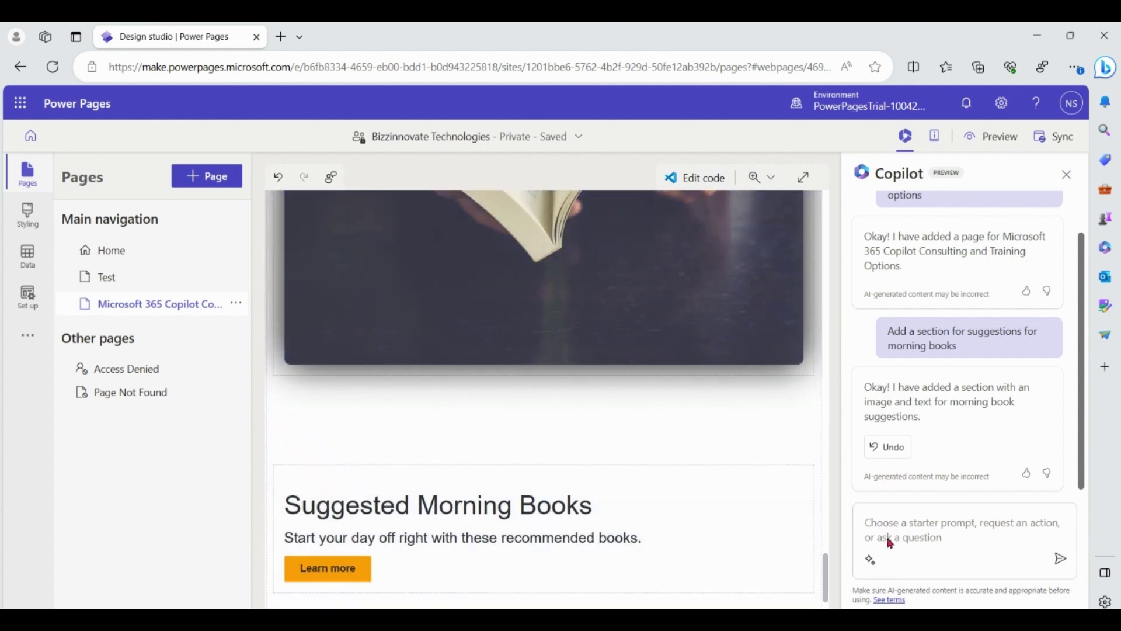
{"action": "left_click", "coordinate": [909, 533]}
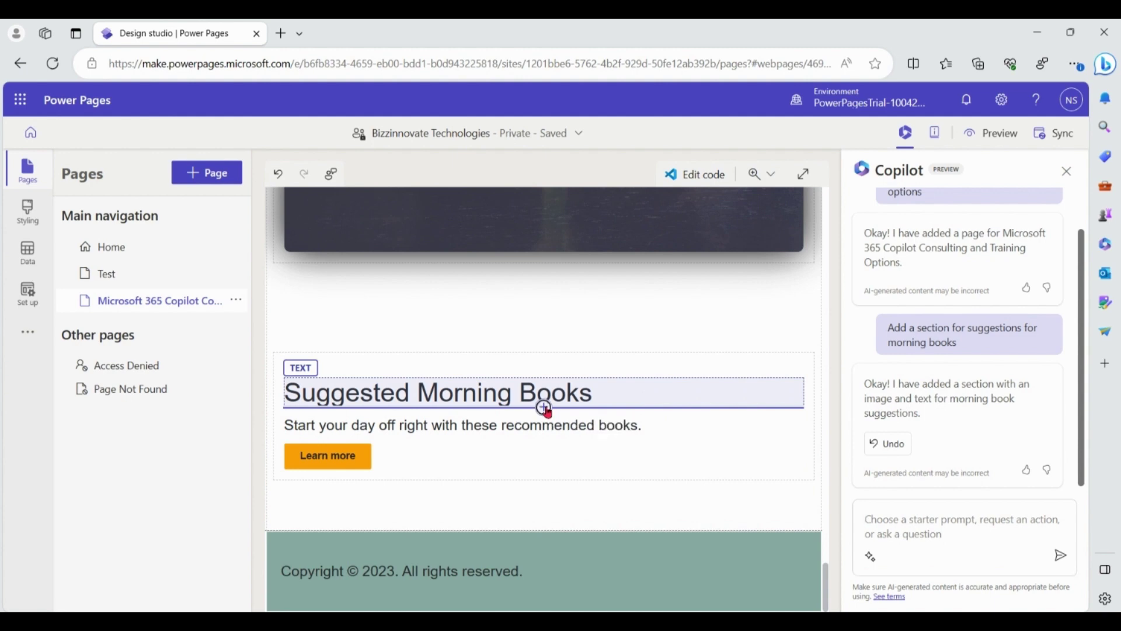
Add a text component under the heading reading 'Create a catchy title for our Business'.
{"action": "left_click", "coordinate": [544, 408]}
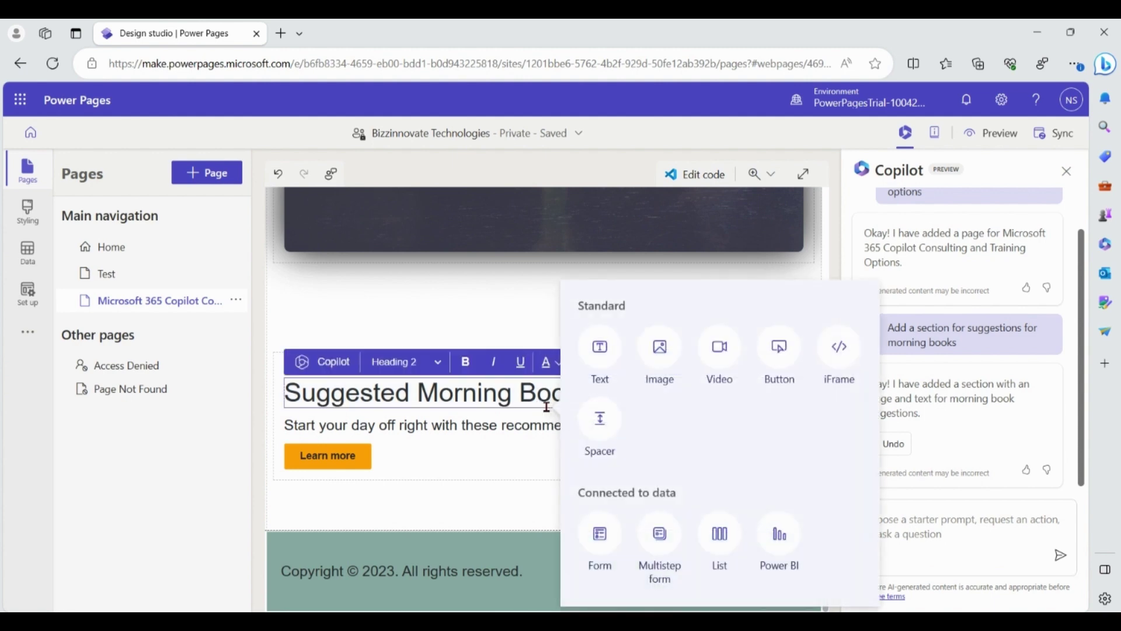
{"action": "left_click", "coordinate": [603, 353]}
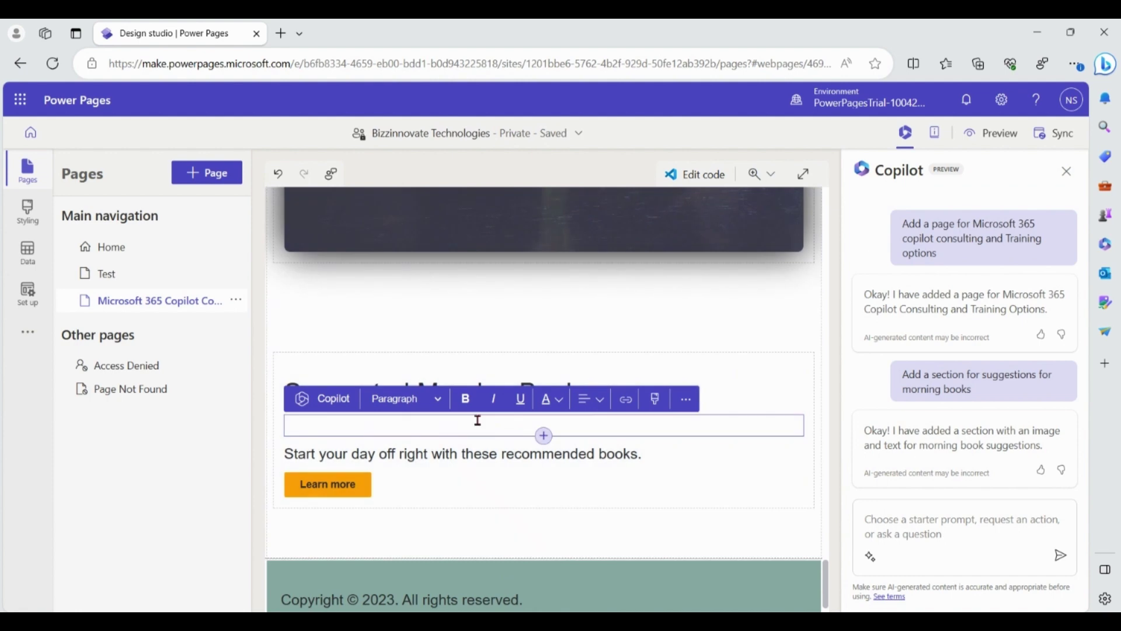
{"action": "type", "text": "Create a catchy title for our Business"}
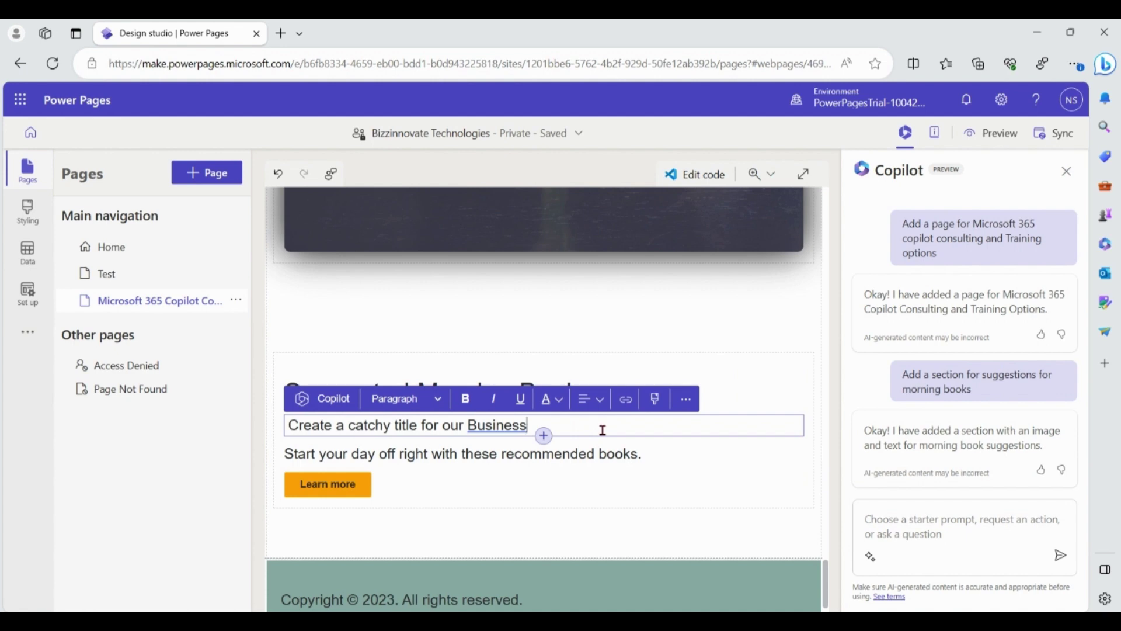
{"action": "key", "text": "Return"}
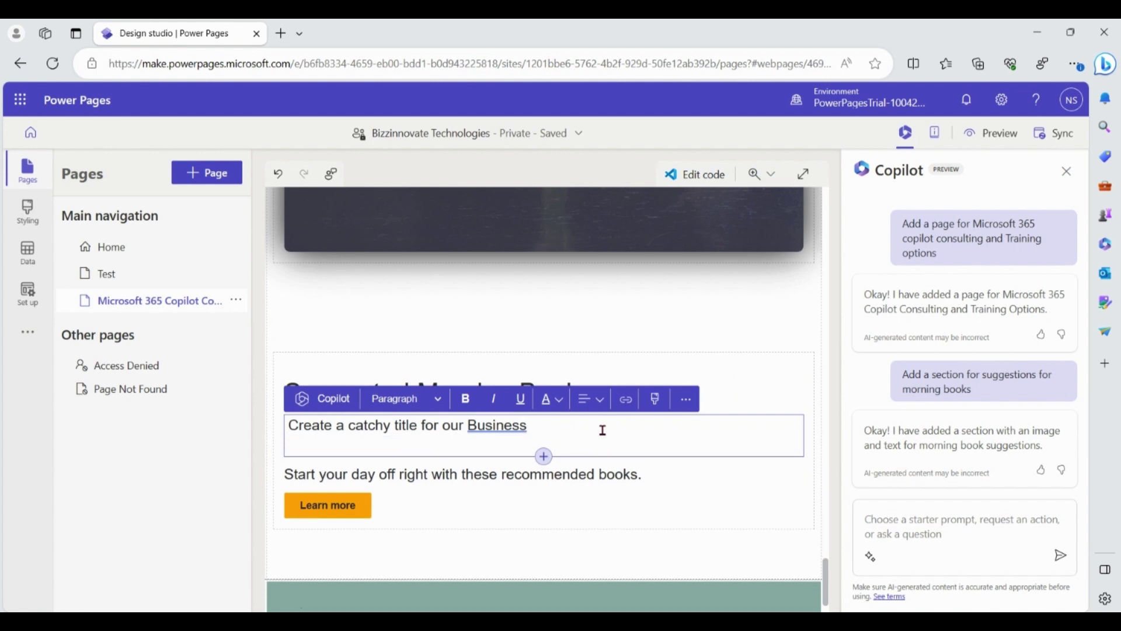
Replace the line with Copilot's rewrite 'Create a Captivating Title for Our Business'.
{"action": "left_click", "coordinate": [324, 404]}
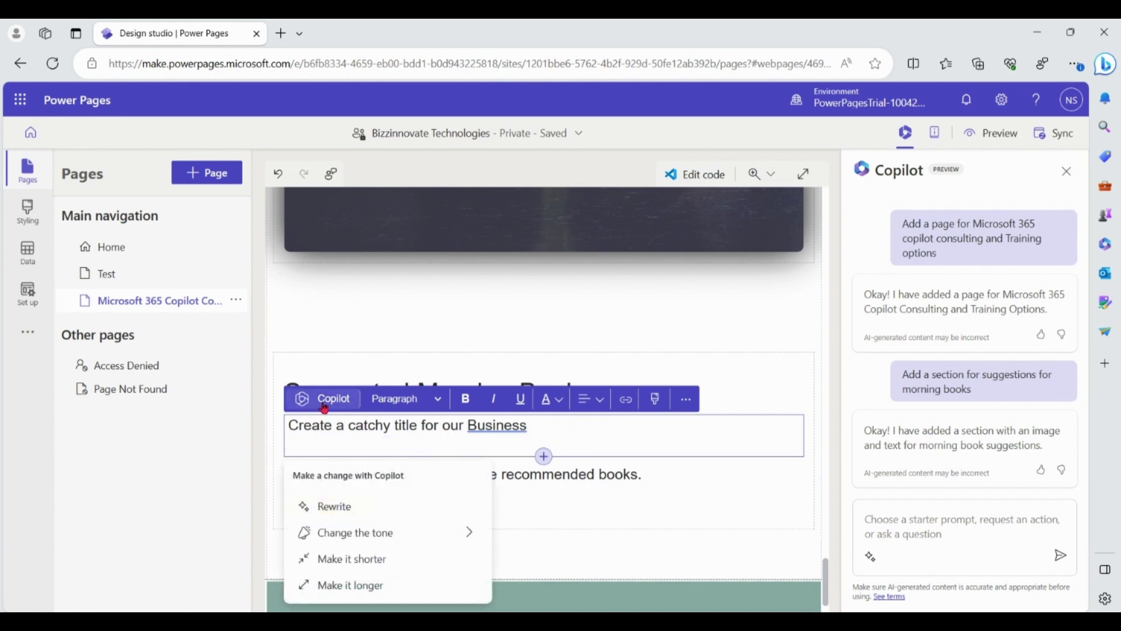
{"action": "left_click", "coordinate": [344, 512]}
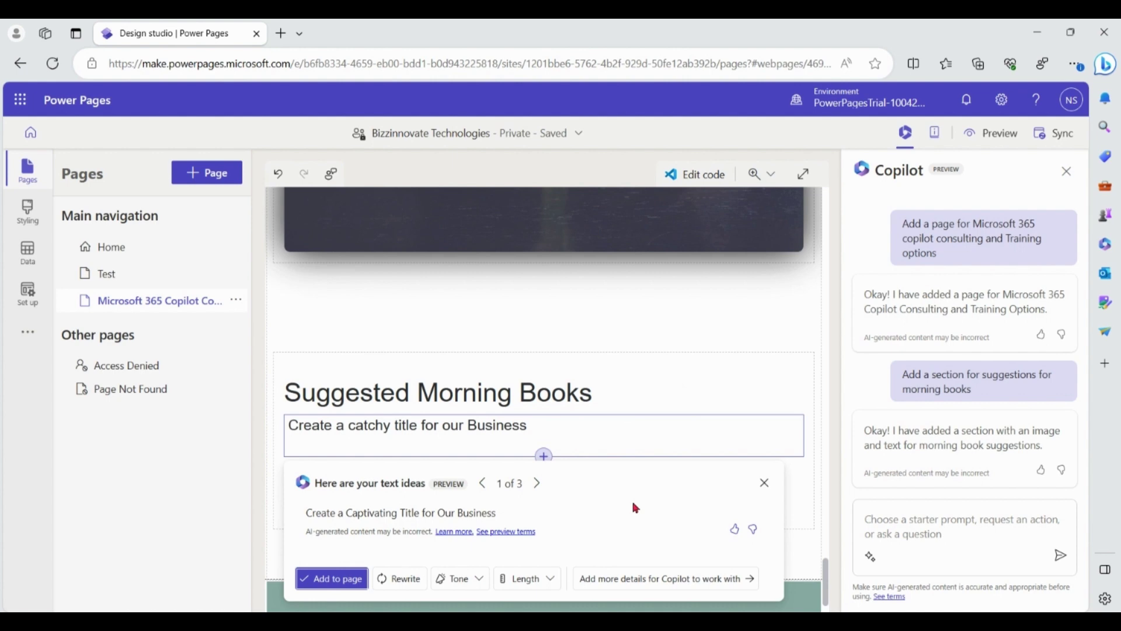
{"action": "left_click_drag", "start_coordinate": [305, 513], "coordinate": [489, 527]}
{"action": "left_click", "coordinate": [581, 512]}
{"action": "left_click", "coordinate": [538, 485]}
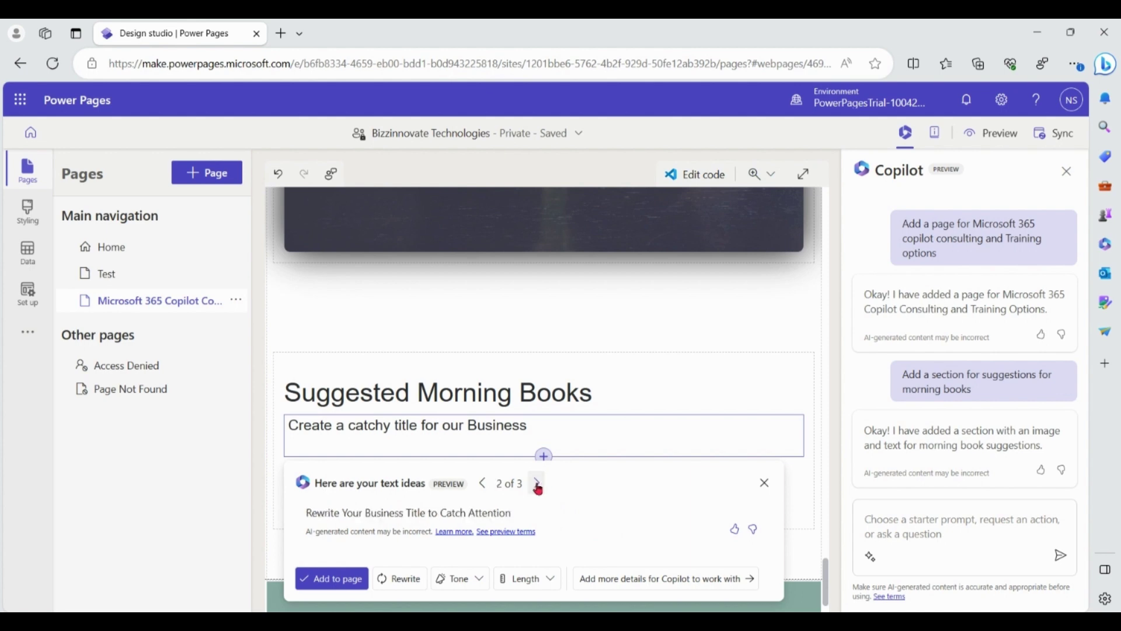
{"action": "left_click", "coordinate": [537, 484]}
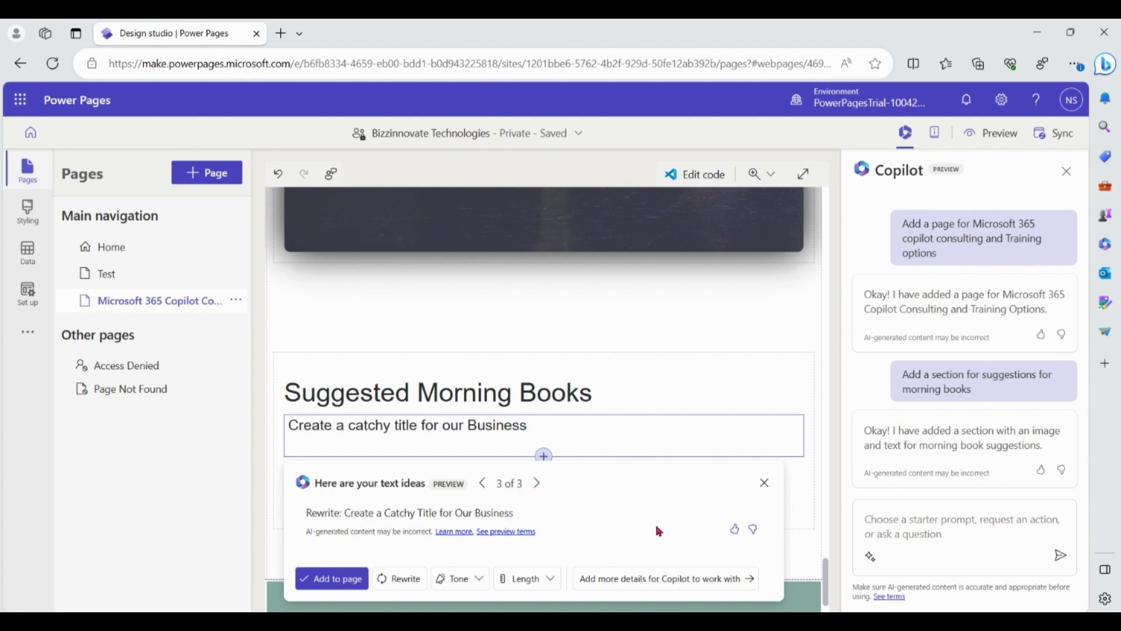
{"action": "left_click", "coordinate": [537, 490]}
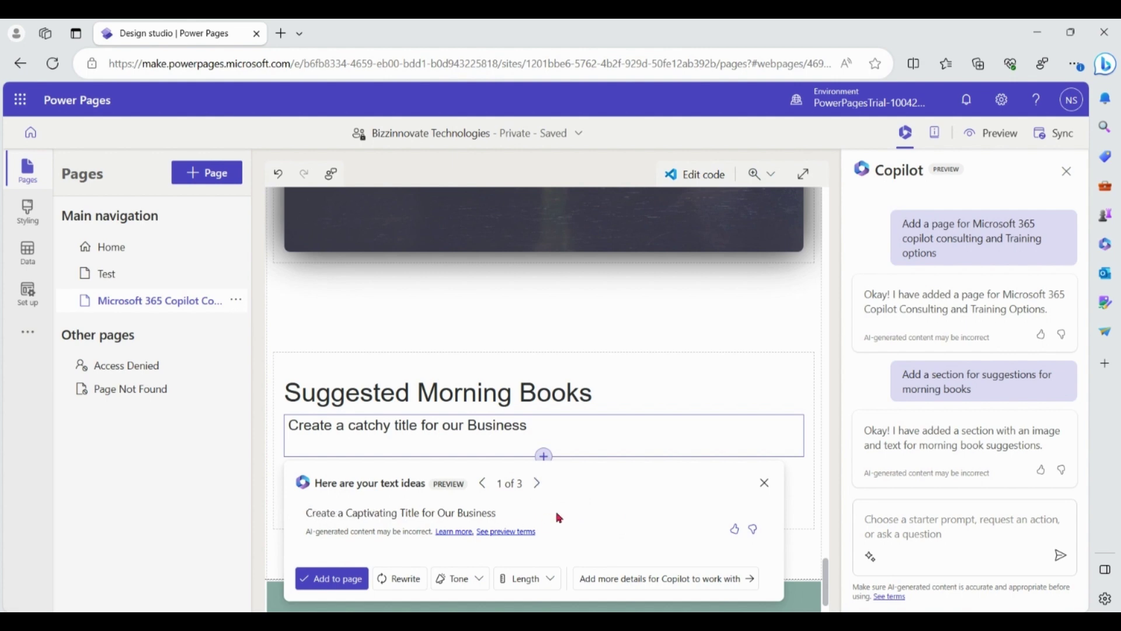
{"action": "left_click", "coordinate": [333, 578]}
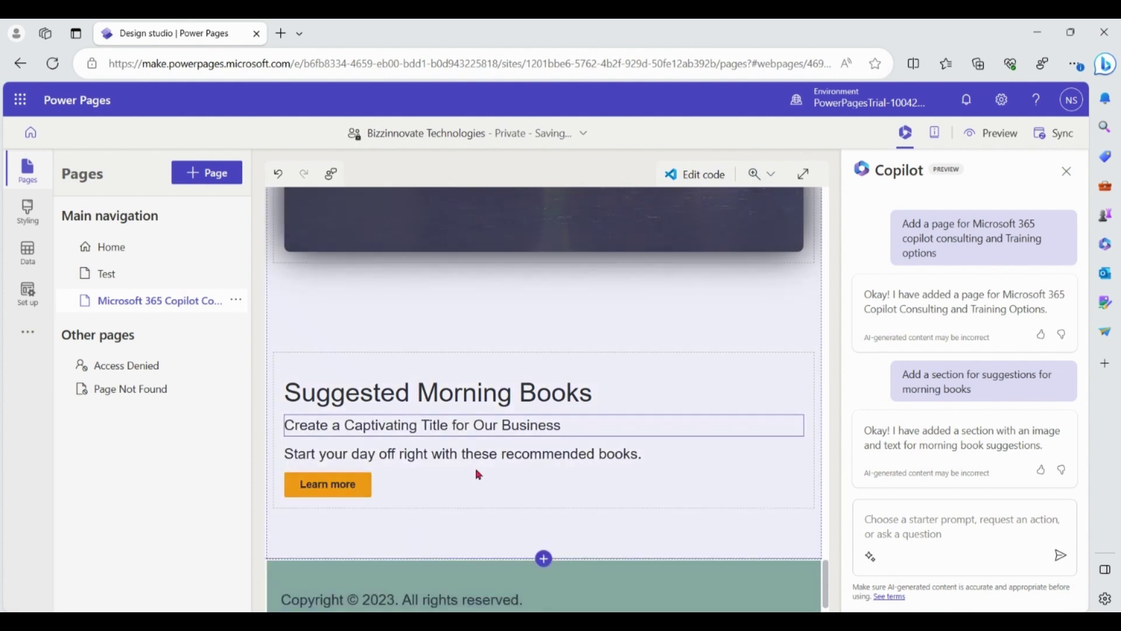
Make the title Professional in tone and longer with Copilot, then apply it.
{"action": "left_click", "coordinate": [603, 425]}
{"action": "left_click", "coordinate": [494, 426]}
{"action": "left_click", "coordinate": [337, 409]}
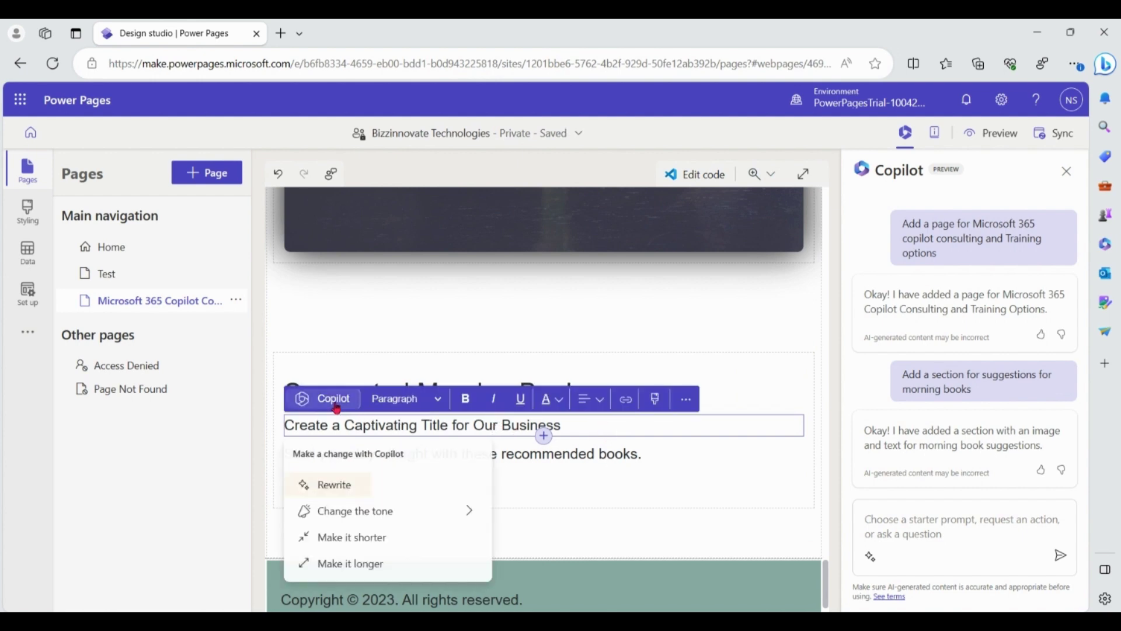
{"action": "left_click", "coordinate": [363, 510]}
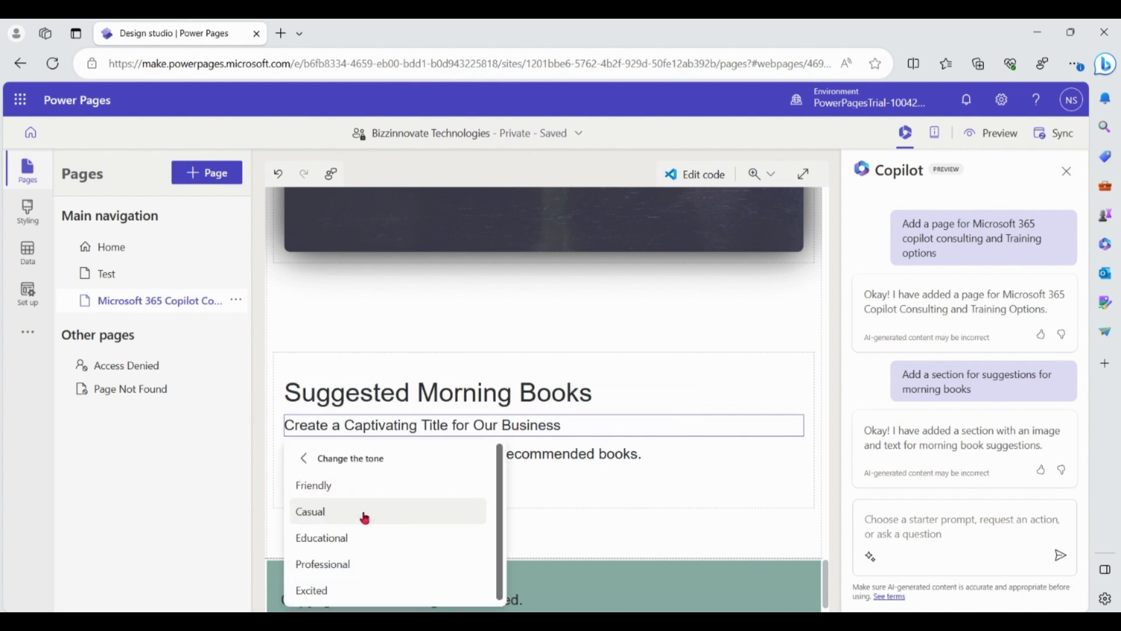
{"action": "left_click", "coordinate": [339, 564]}
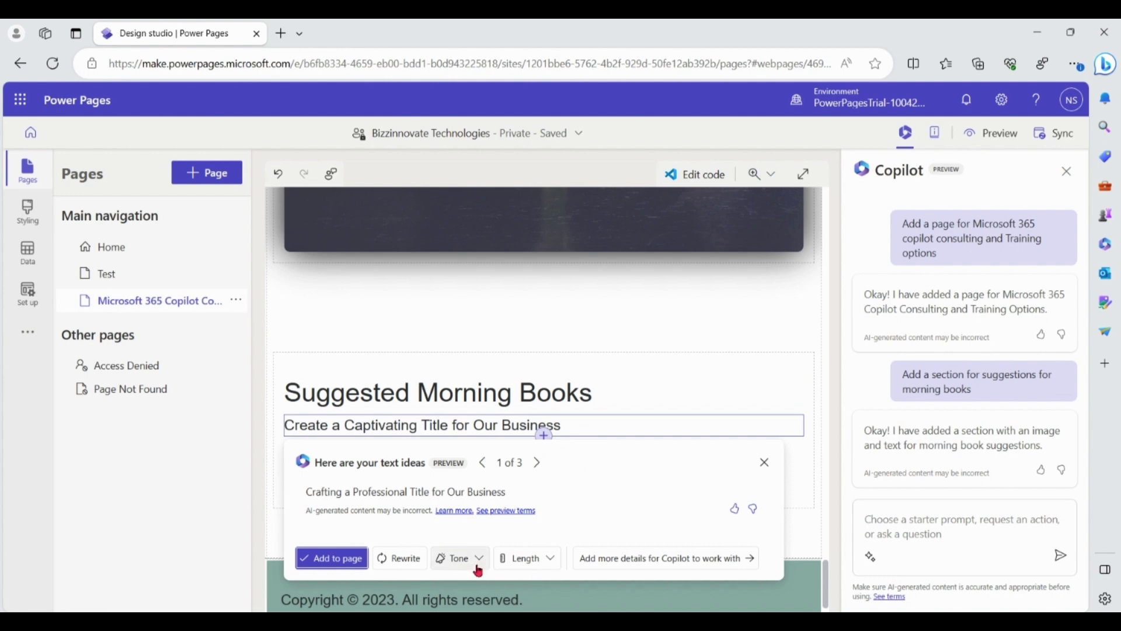
{"action": "left_click", "coordinate": [536, 559]}
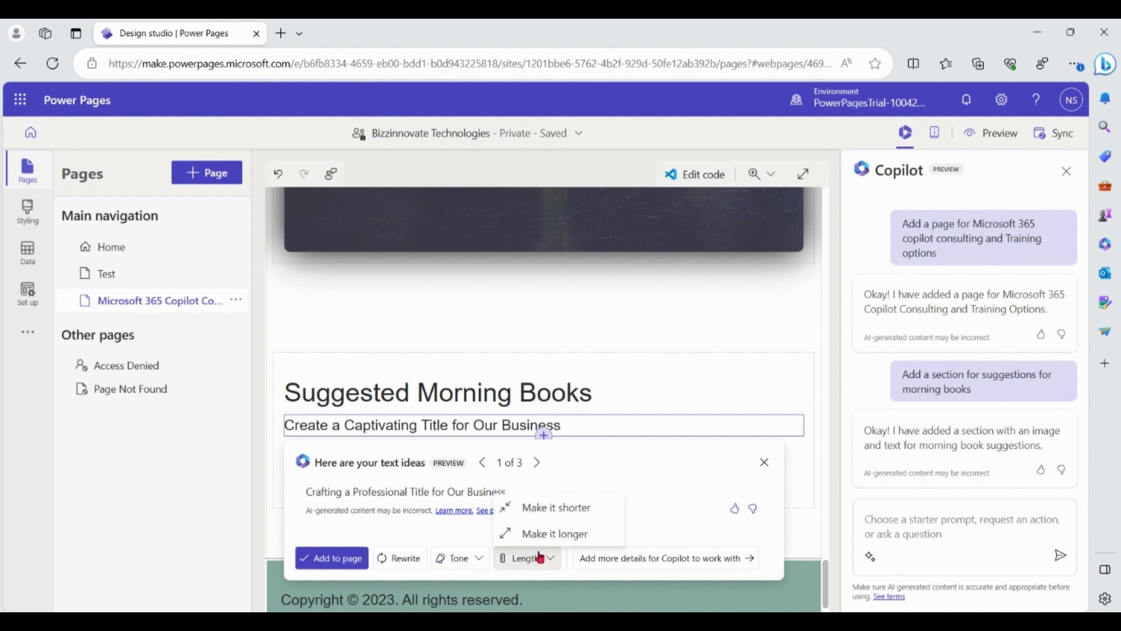
{"action": "left_click", "coordinate": [546, 536]}
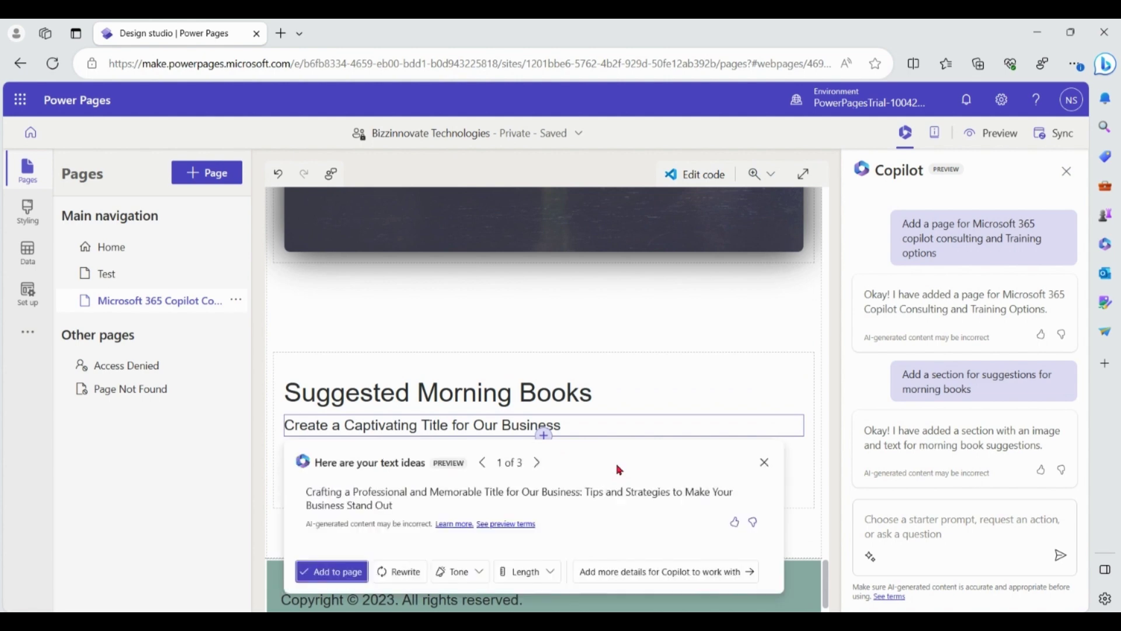
{"action": "left_click", "coordinate": [344, 576]}
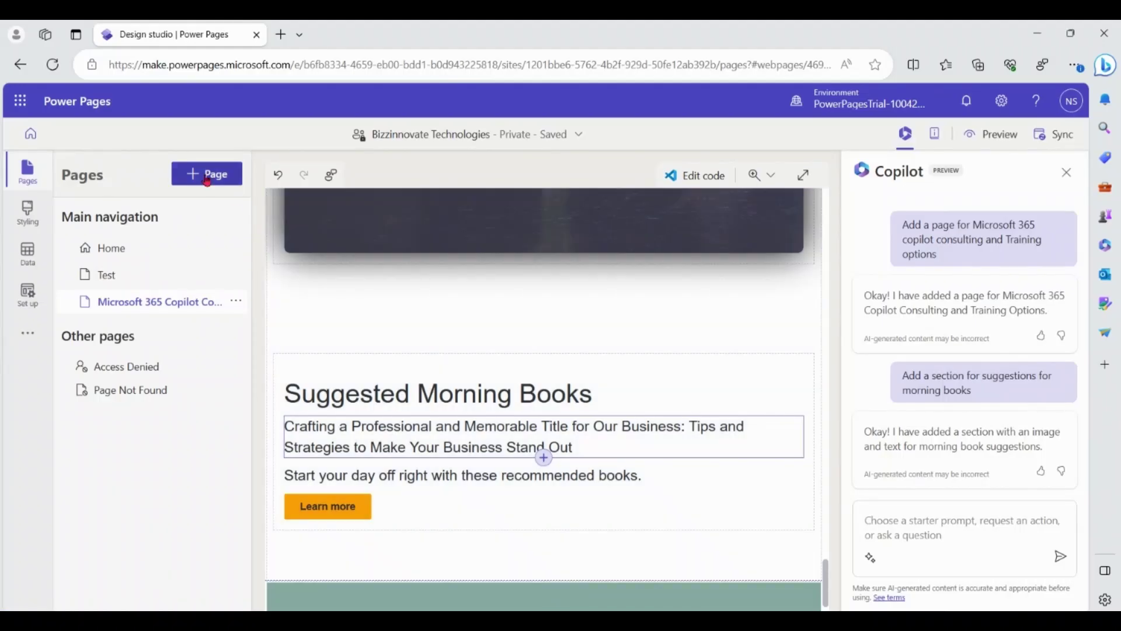
Add a blank page named Cust Info and insert a Form component into its section.
{"action": "left_click", "coordinate": [207, 175]}
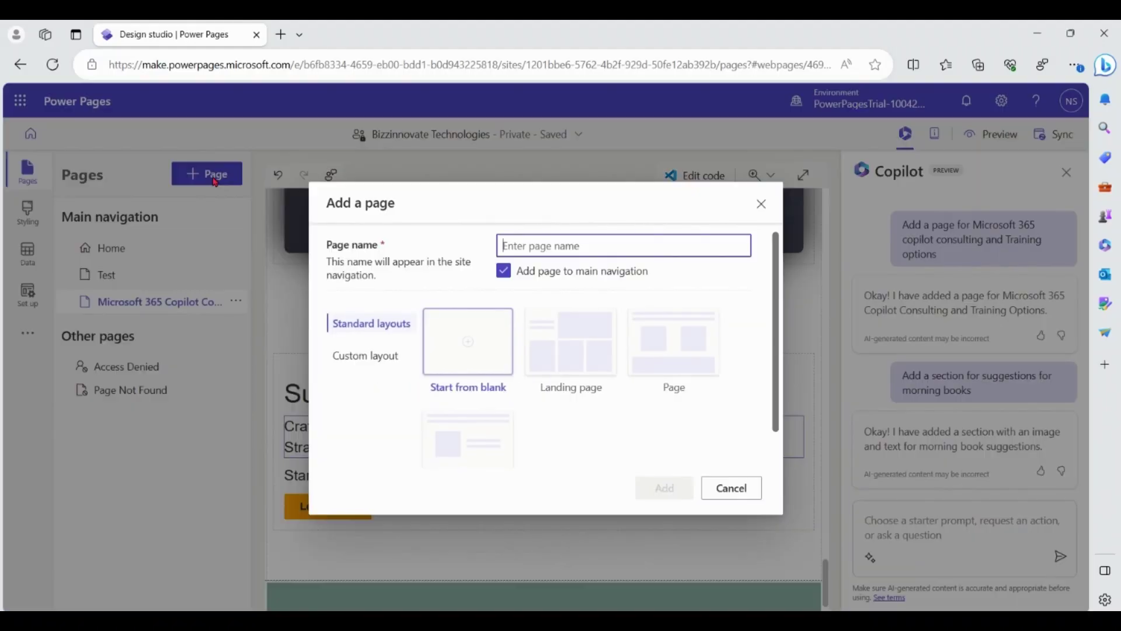
{"action": "type", "text": "C"}
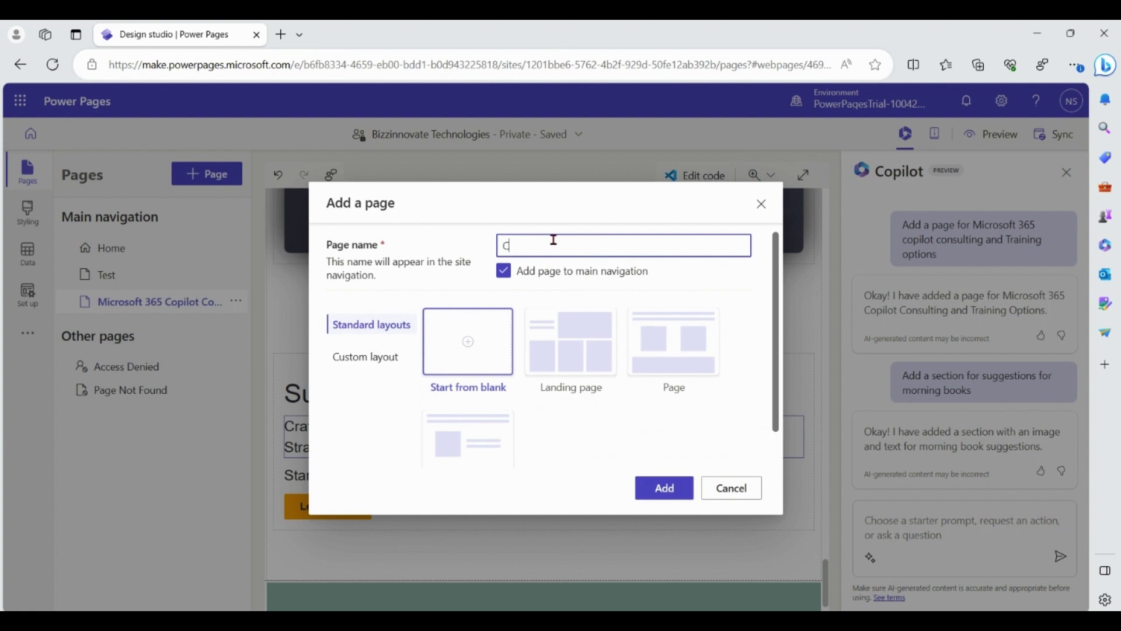
{"action": "type", "text": "ust Info"}
{"action": "left_click", "coordinate": [478, 334]}
{"action": "left_click", "coordinate": [664, 487]}
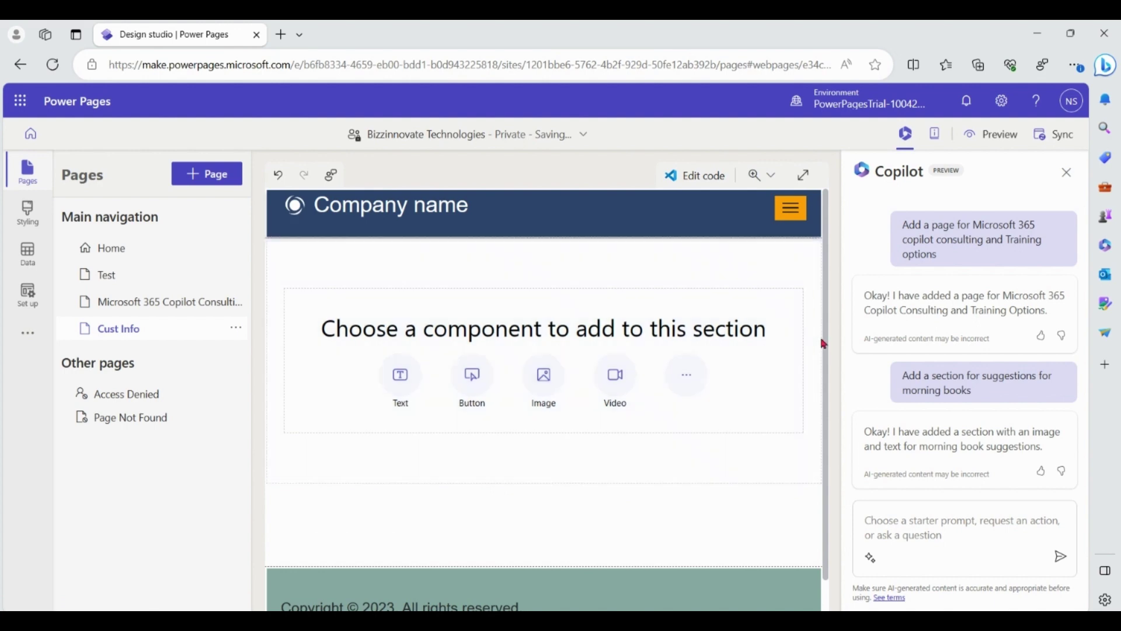
{"action": "left_click", "coordinate": [689, 380]}
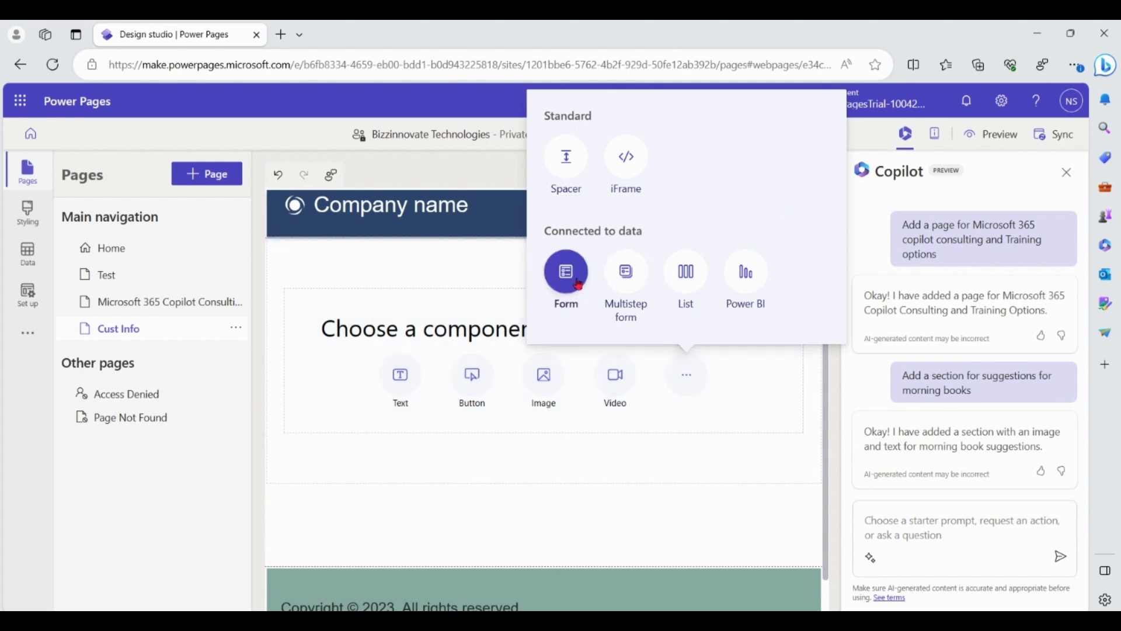
{"action": "left_click", "coordinate": [579, 285]}
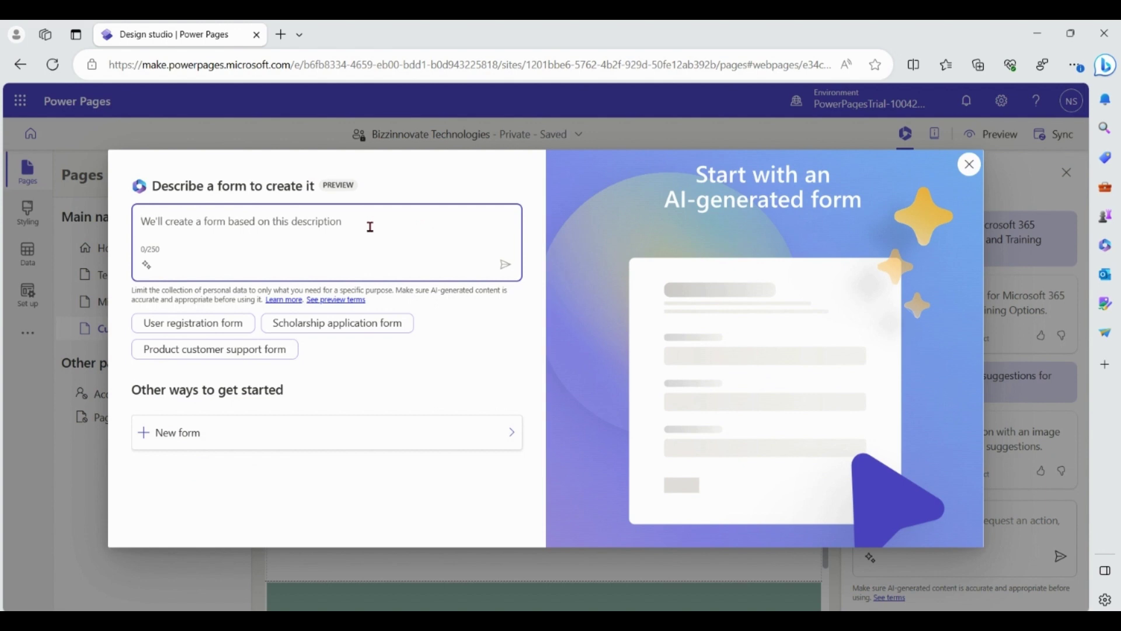
Generate a Customer Information form with name, age, gender, address and contact fields.
{"action": "type", "text": "collect basic customer information"}
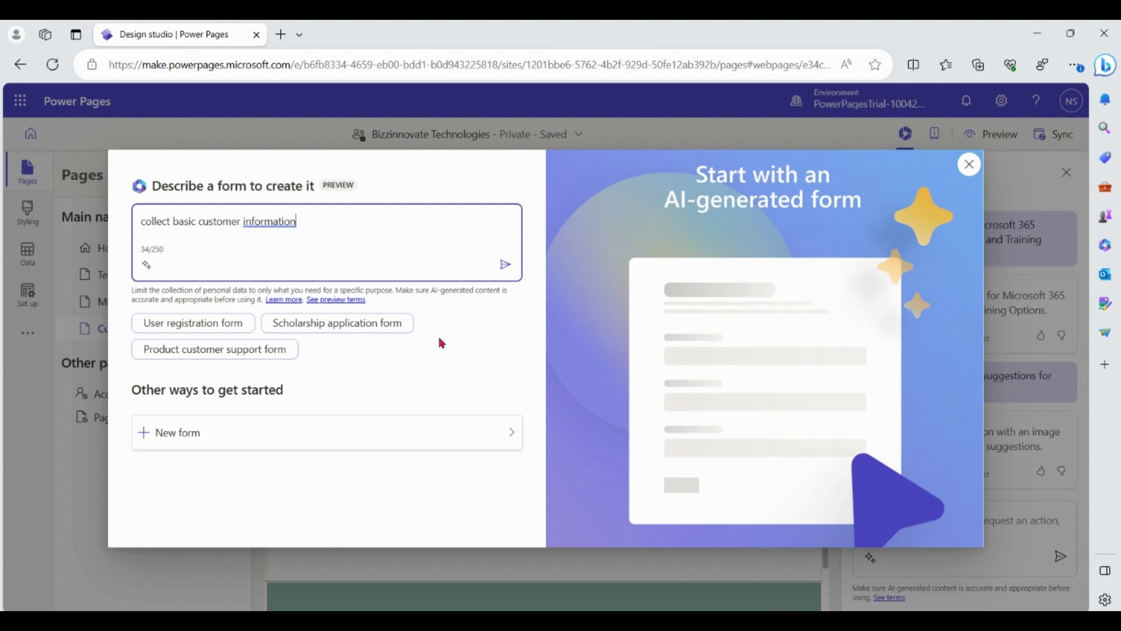
{"action": "left_click", "coordinate": [504, 267]}
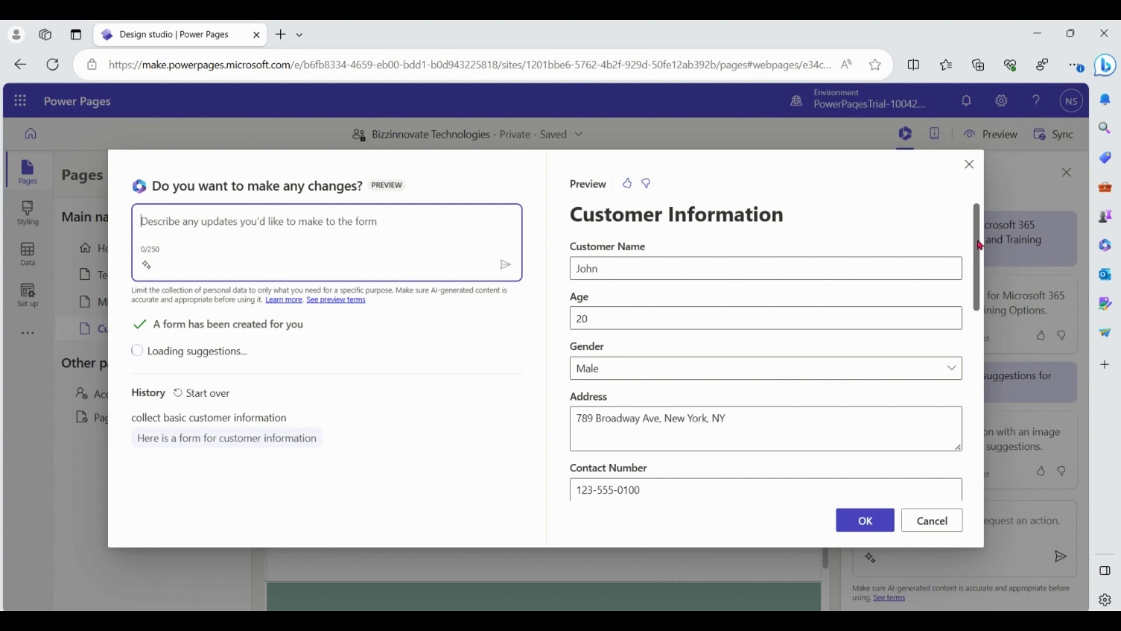
{"action": "left_click_drag", "start_coordinate": [980, 246], "coordinate": [976, 213]}
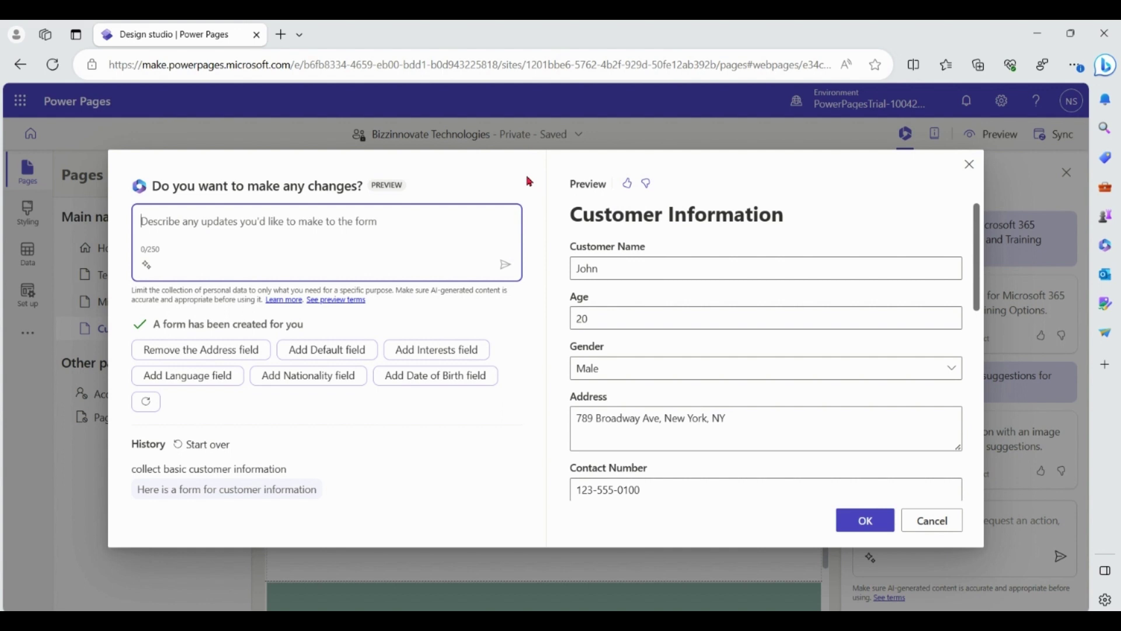
{"action": "left_click", "coordinate": [867, 525]}
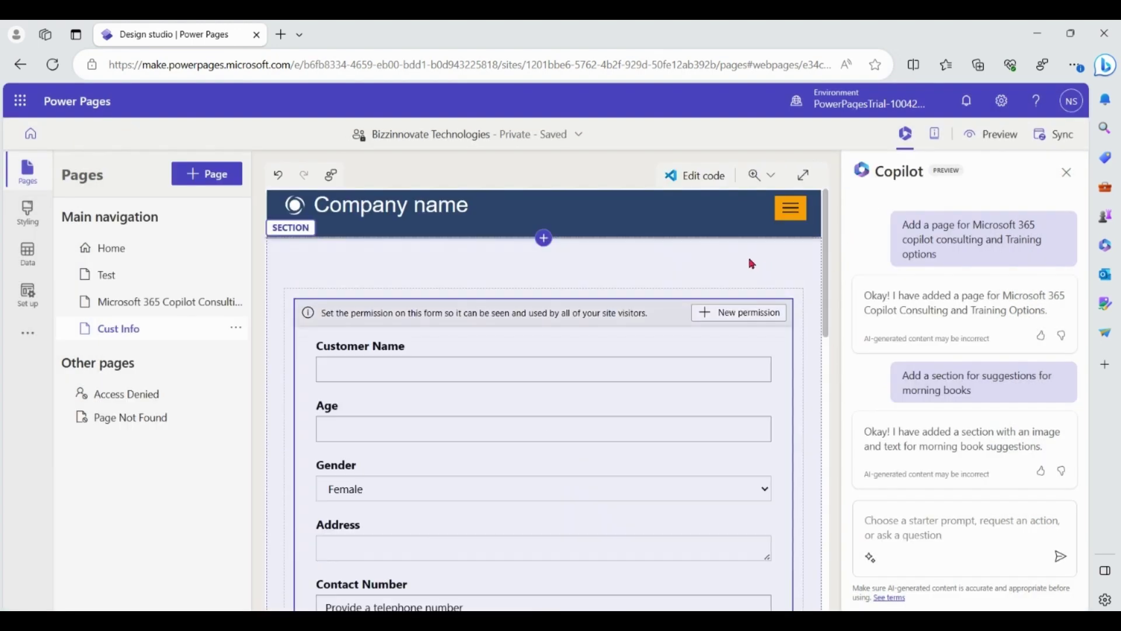
Scroll down the Cust Info page and open the Preview dropdown for desktop and mobile.
{"action": "left_click_drag", "start_coordinate": [826, 275], "coordinate": [819, 236]}
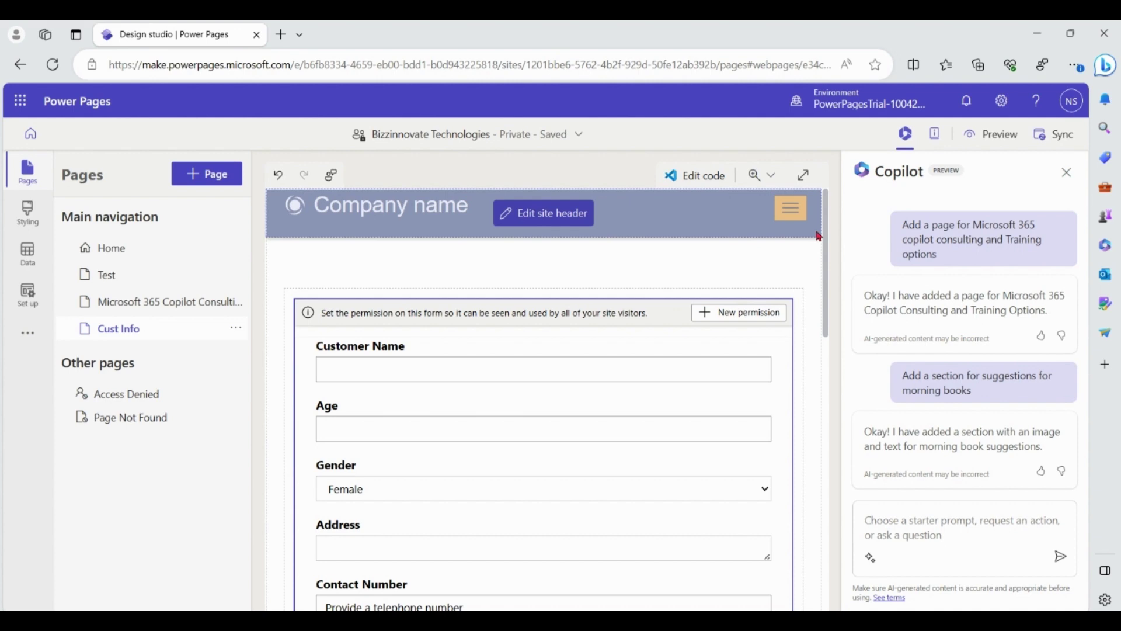
{"action": "left_click", "coordinate": [1004, 140]}
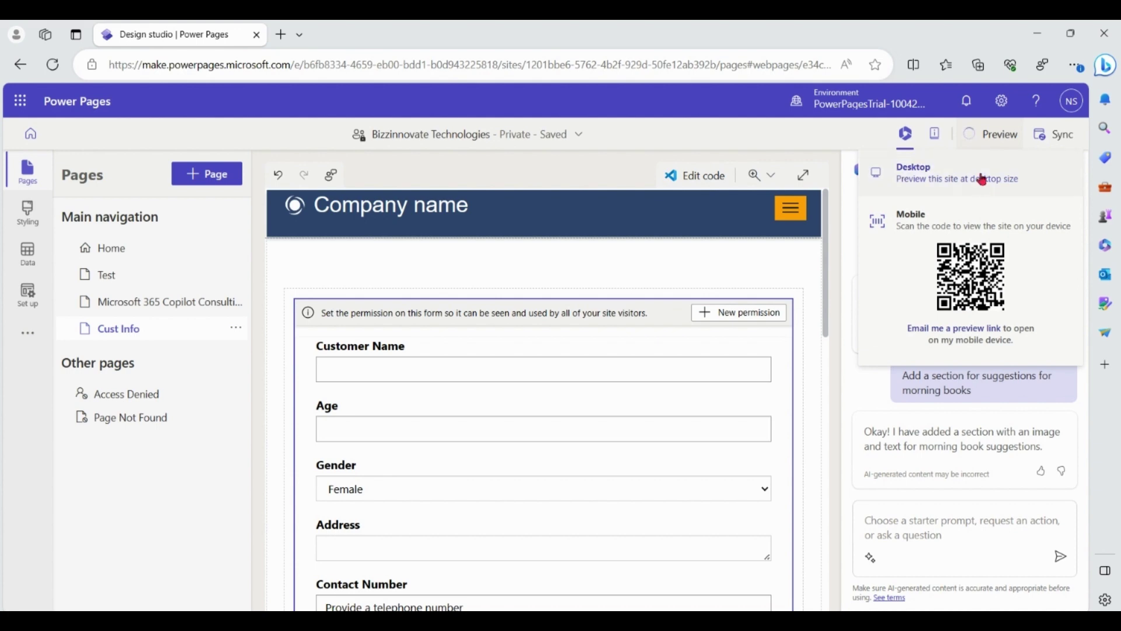
{"action": "left_click", "coordinate": [985, 180]}
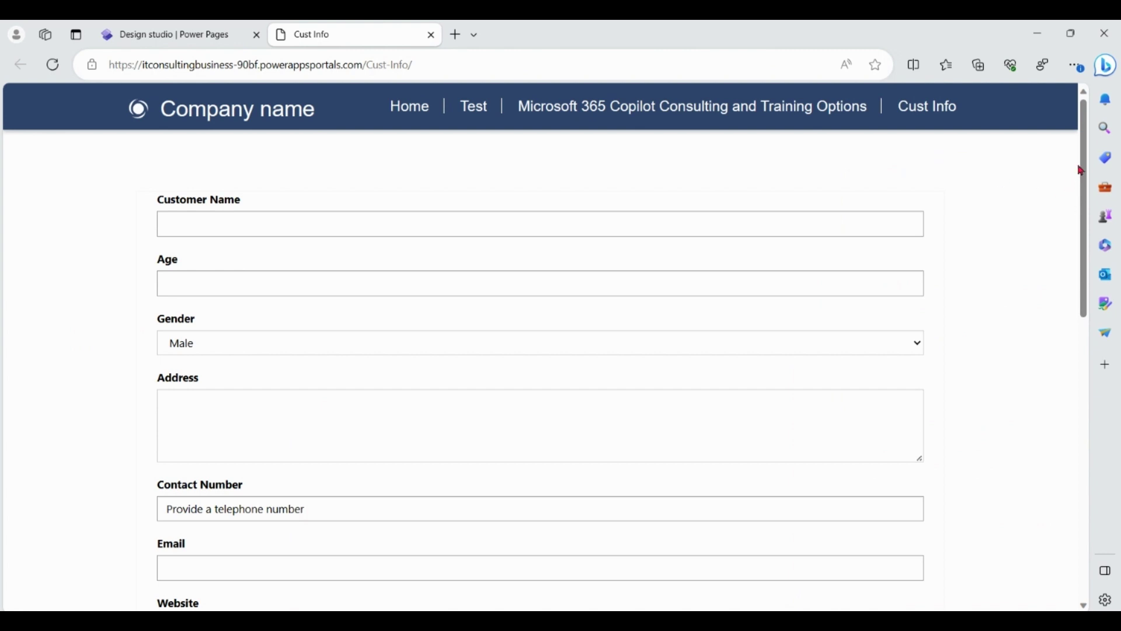
{"action": "left_click_drag", "start_coordinate": [1084, 172], "coordinate": [1071, 130]}
{"action": "left_click", "coordinate": [432, 34]}
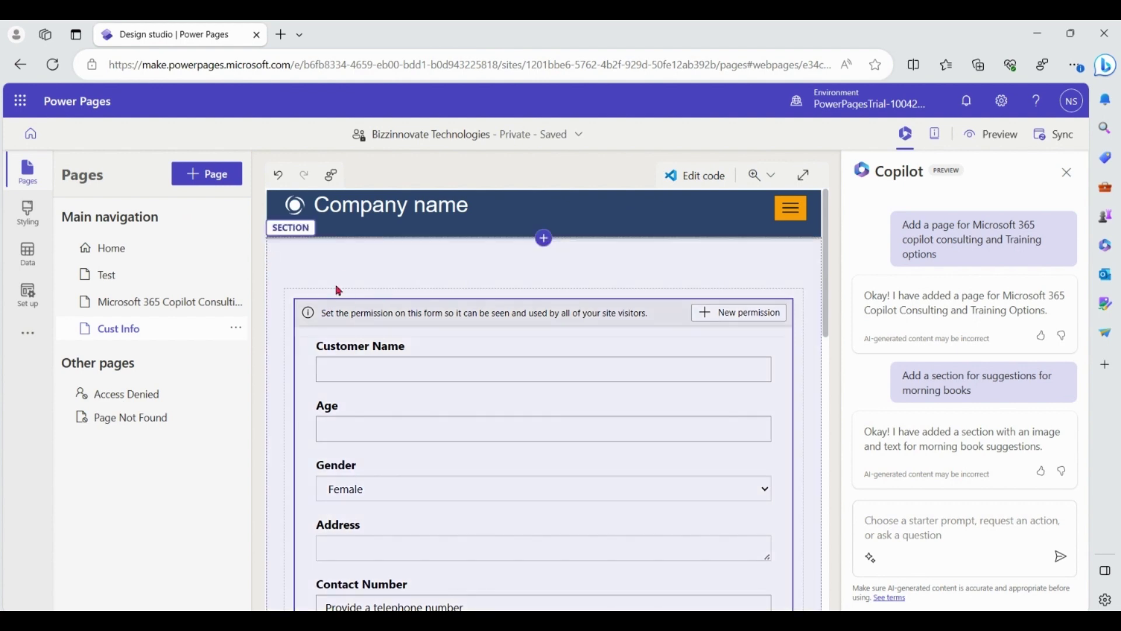
Add a blank page named 'Multi step form Page' to the site.
{"action": "left_click", "coordinate": [205, 173]}
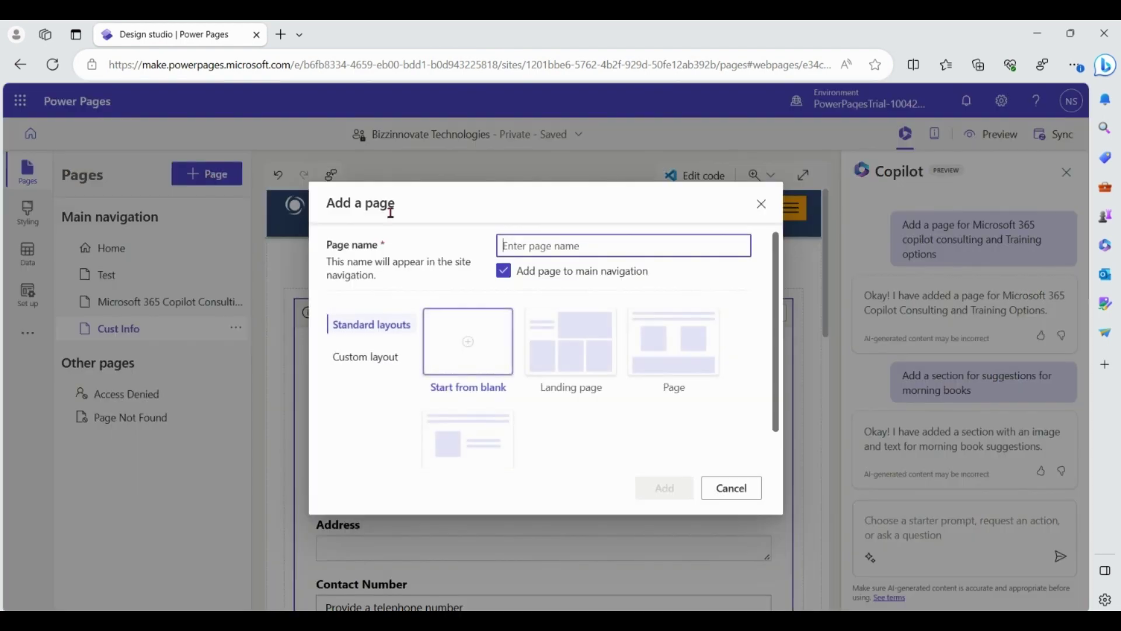
{"action": "type", "text": "M"}
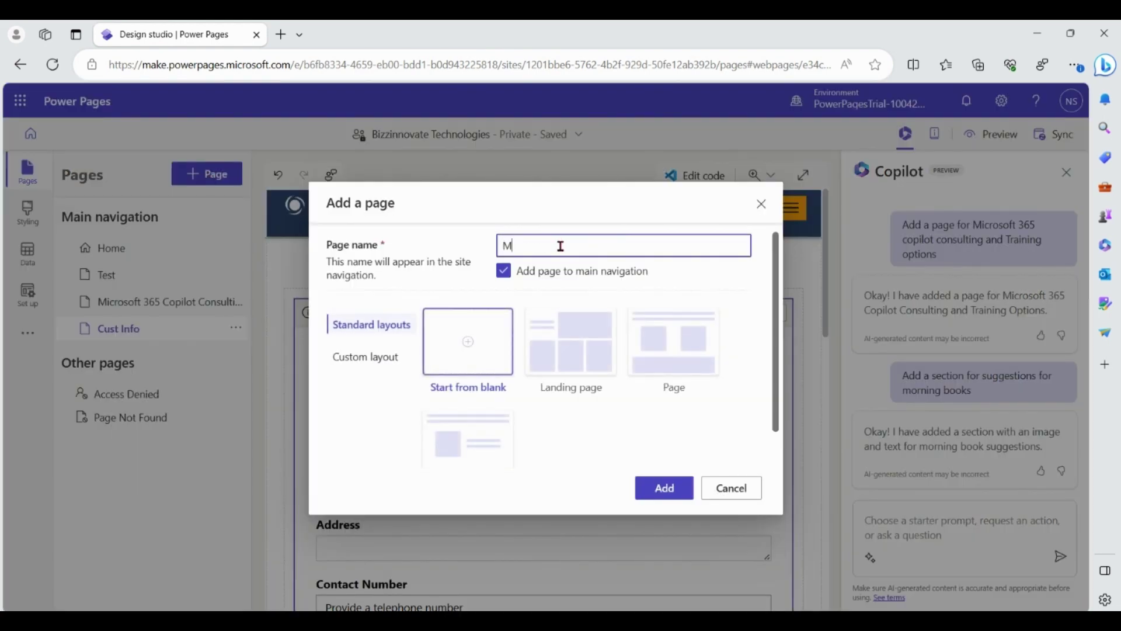
{"action": "type", "text": "ulti step form Page"}
{"action": "left_click", "coordinate": [674, 495]}
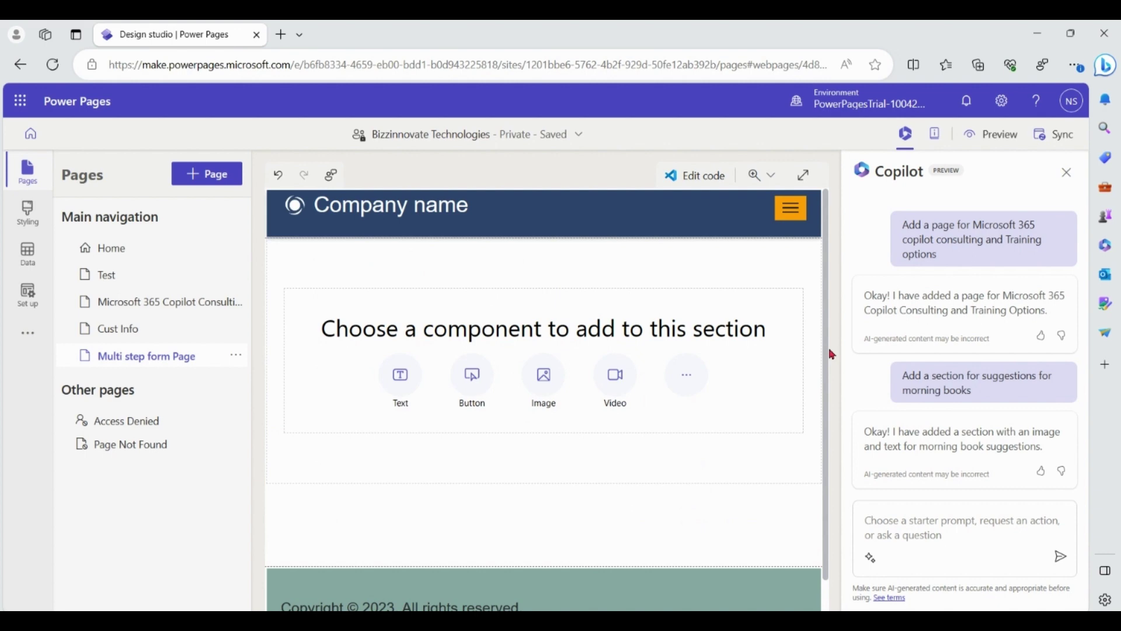
Draft the Copilot request 'add customer detailed bank verification form'.
{"action": "left_click", "coordinate": [688, 382]}
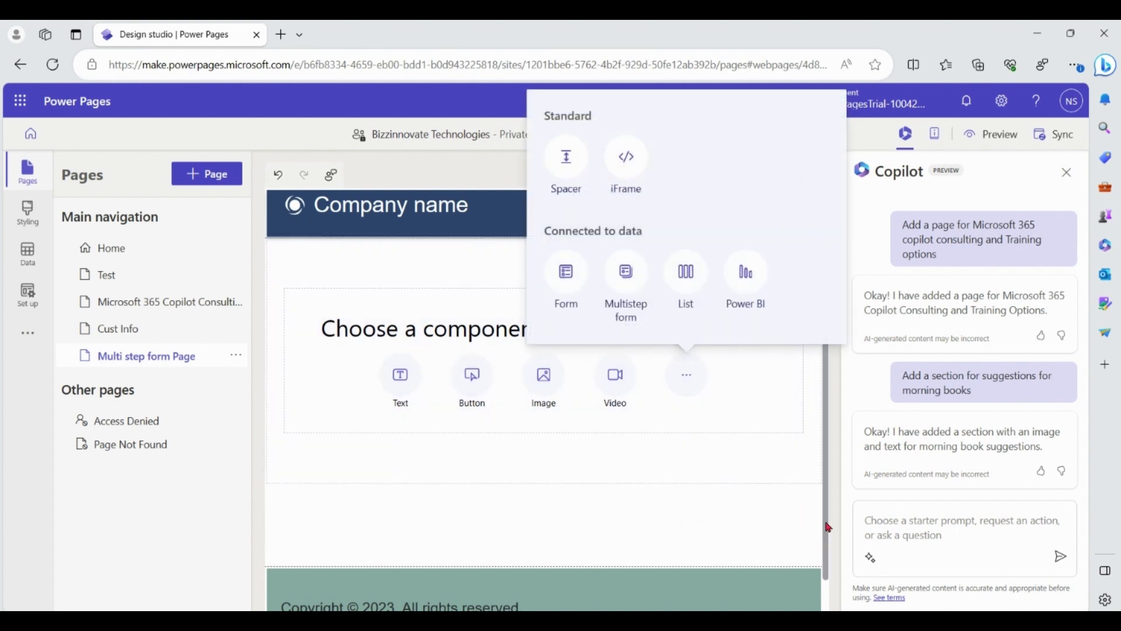
{"action": "left_click", "coordinate": [915, 530]}
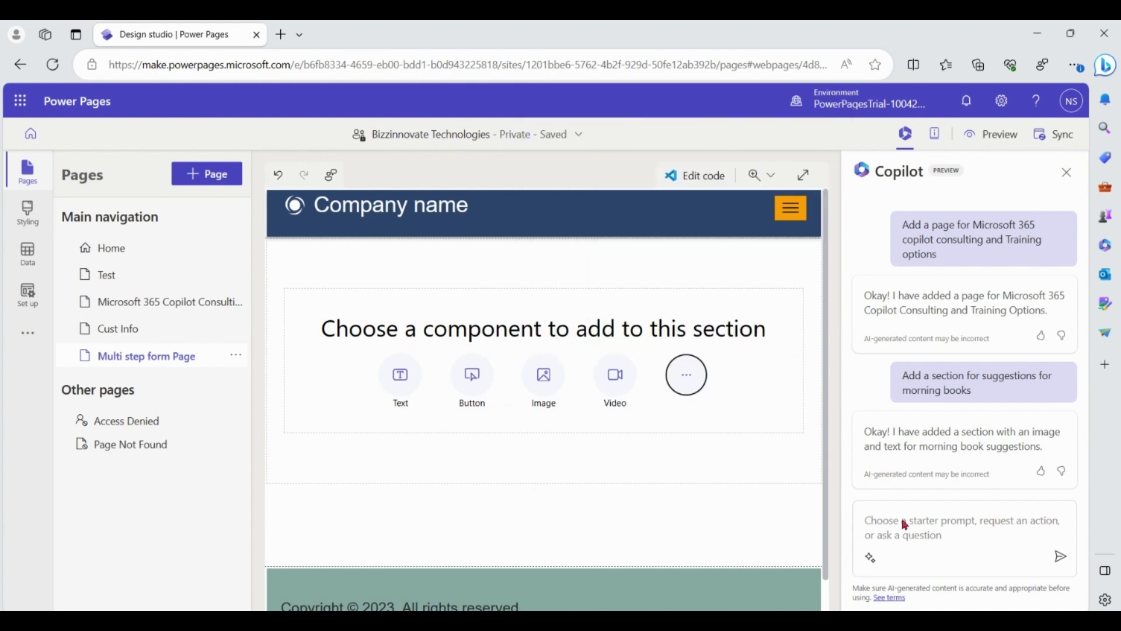
{"action": "left_click", "coordinate": [908, 523]}
{"action": "type", "text": "add customer detailed bank verification form"}
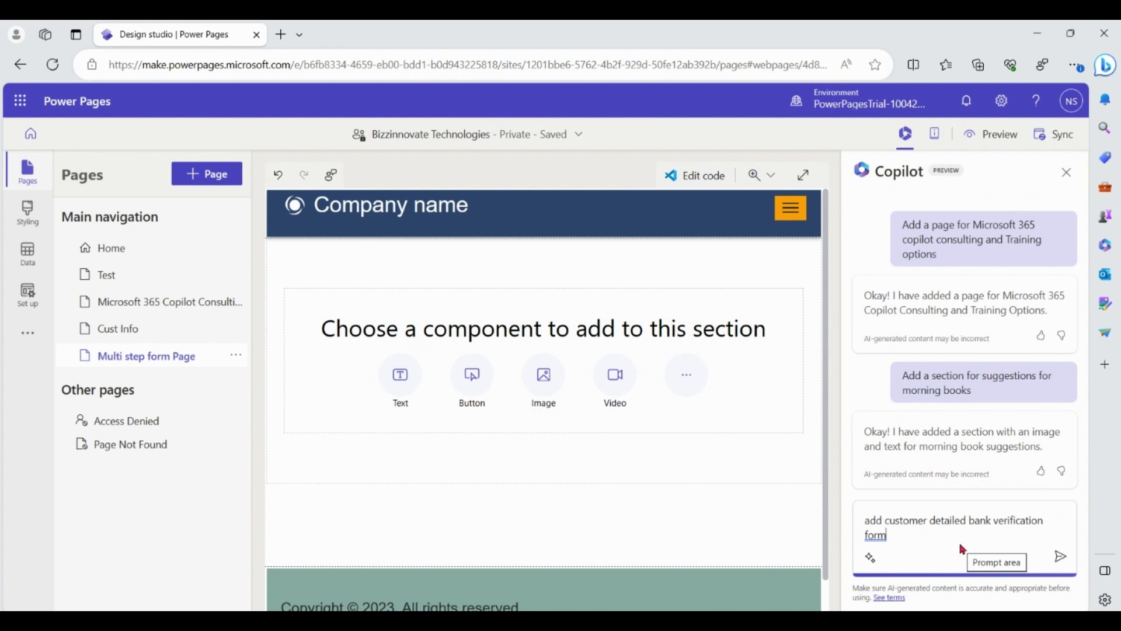
Generate the bank verification form, preview its Personal, Bank and Verification steps, and keep it.
{"action": "key", "text": "Return"}
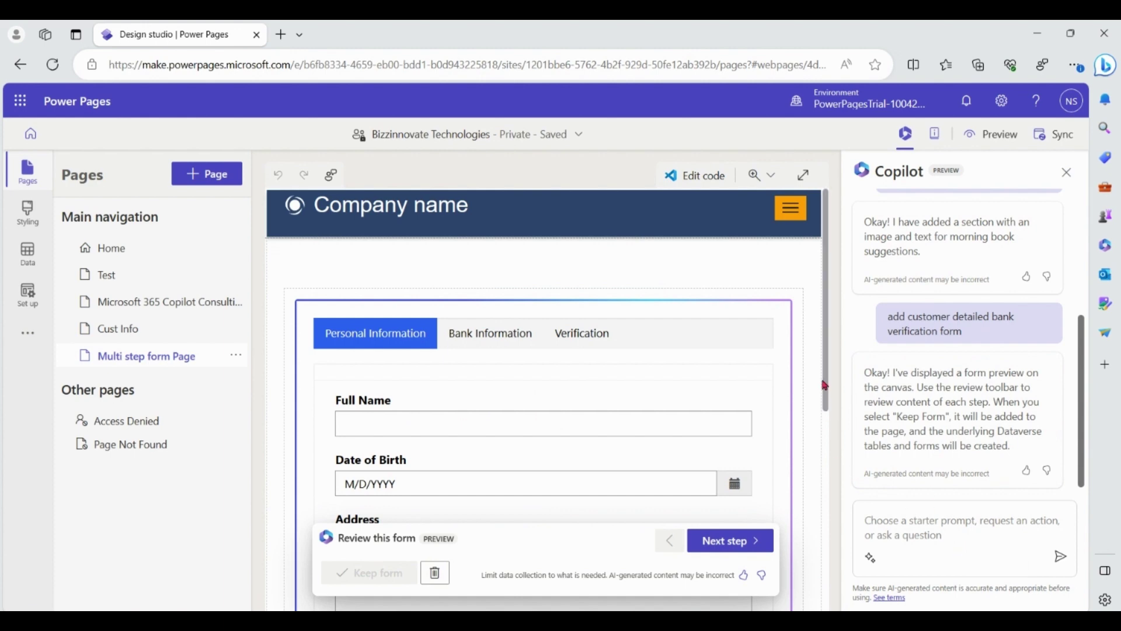
{"action": "left_click_drag", "start_coordinate": [826, 388], "coordinate": [825, 474]}
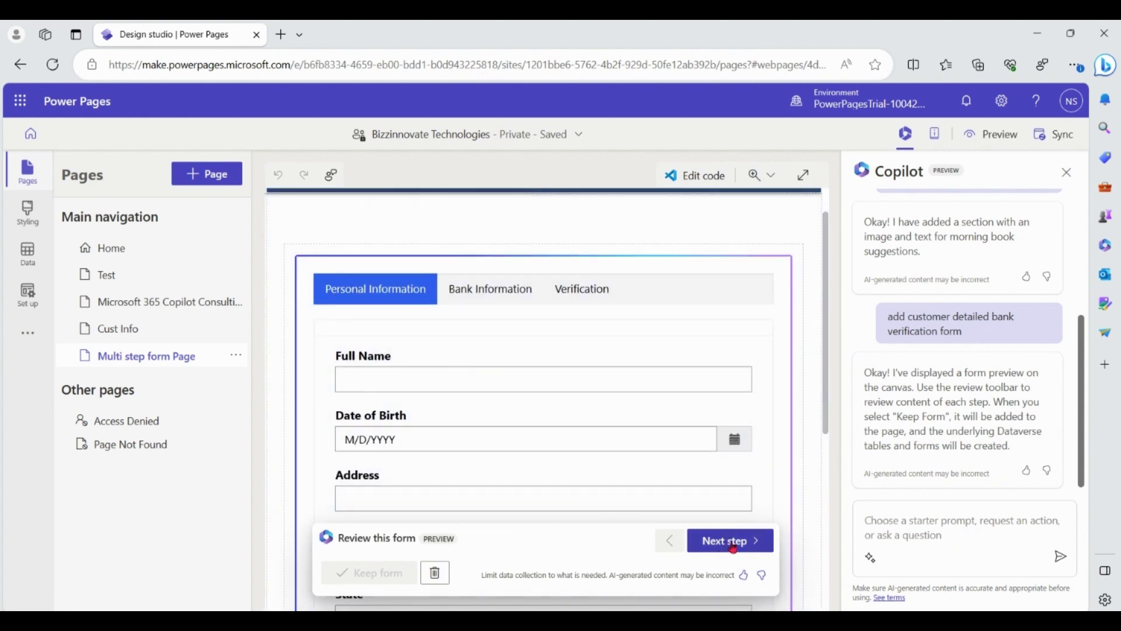
{"action": "left_click", "coordinate": [734, 546]}
{"action": "left_click", "coordinate": [733, 546]}
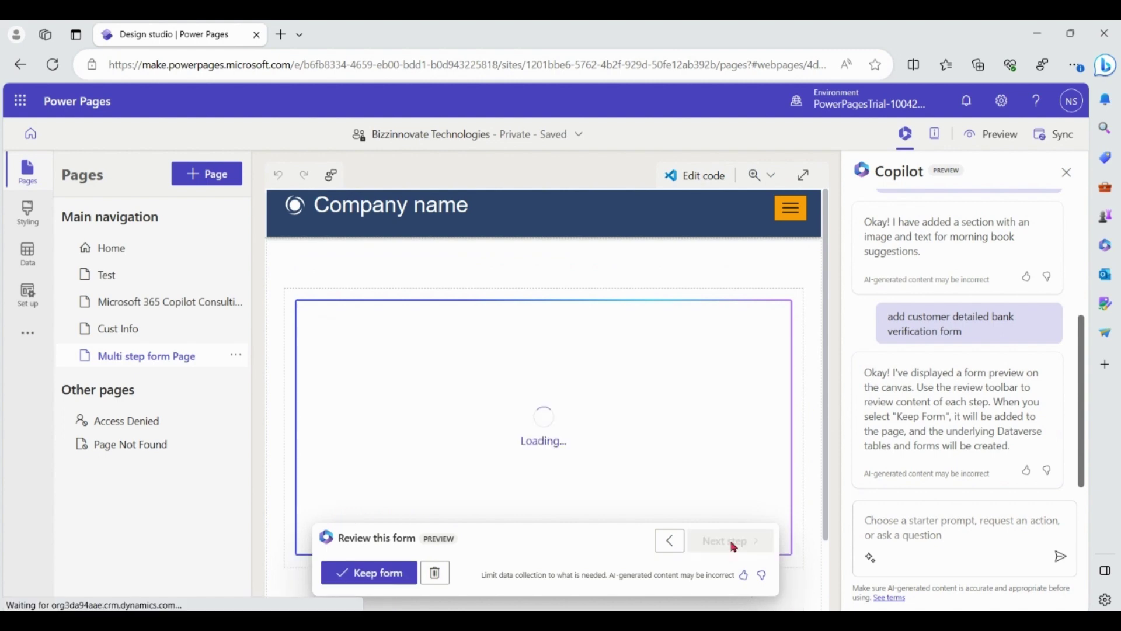
{"action": "scroll", "coordinate": [830, 497], "scroll_direction": "down", "scroll_amount": 1}
{"action": "scroll", "coordinate": [830, 497], "scroll_direction": "down", "scroll_amount": 1}
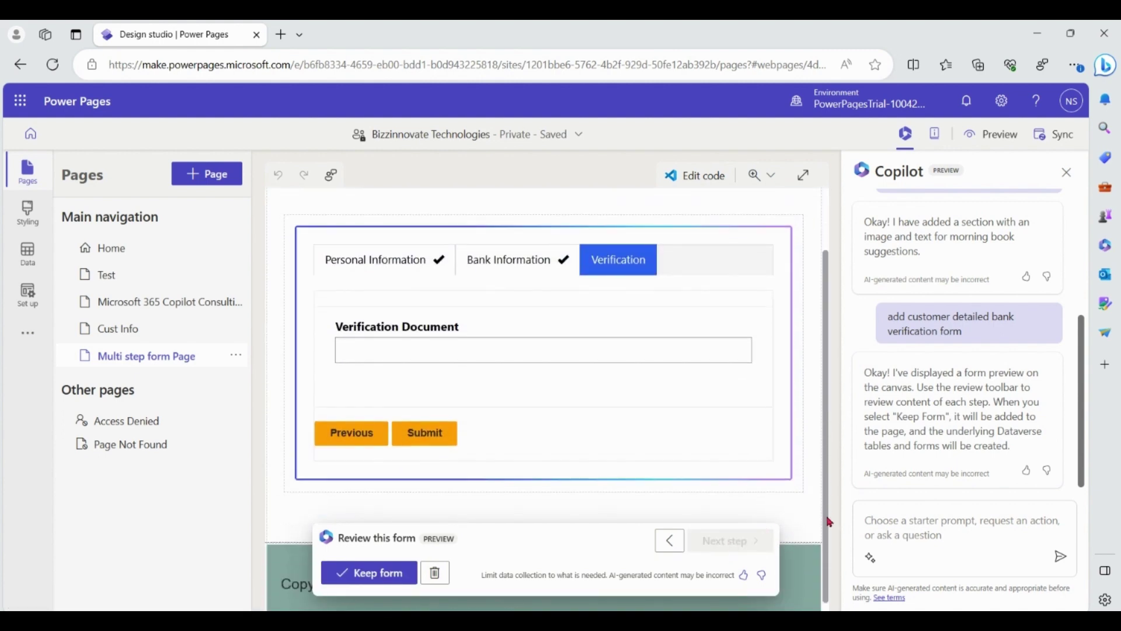
{"action": "left_click", "coordinate": [367, 573]}
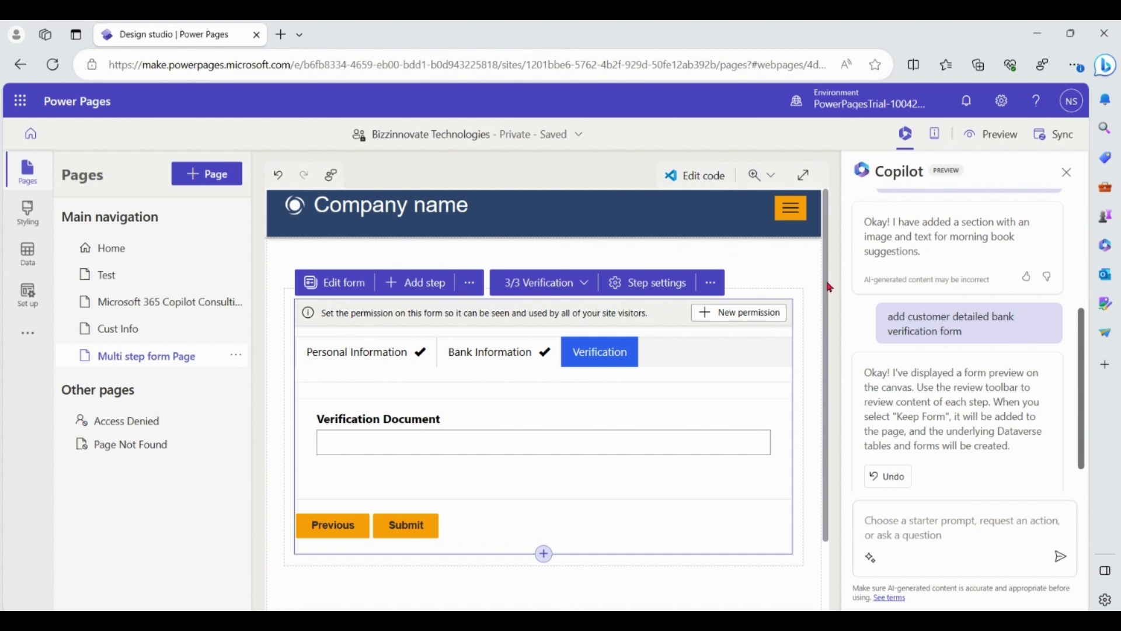
Save a new table permission with Read enabled for Administrators and Anonymous Users.
{"action": "left_click", "coordinate": [751, 323]}
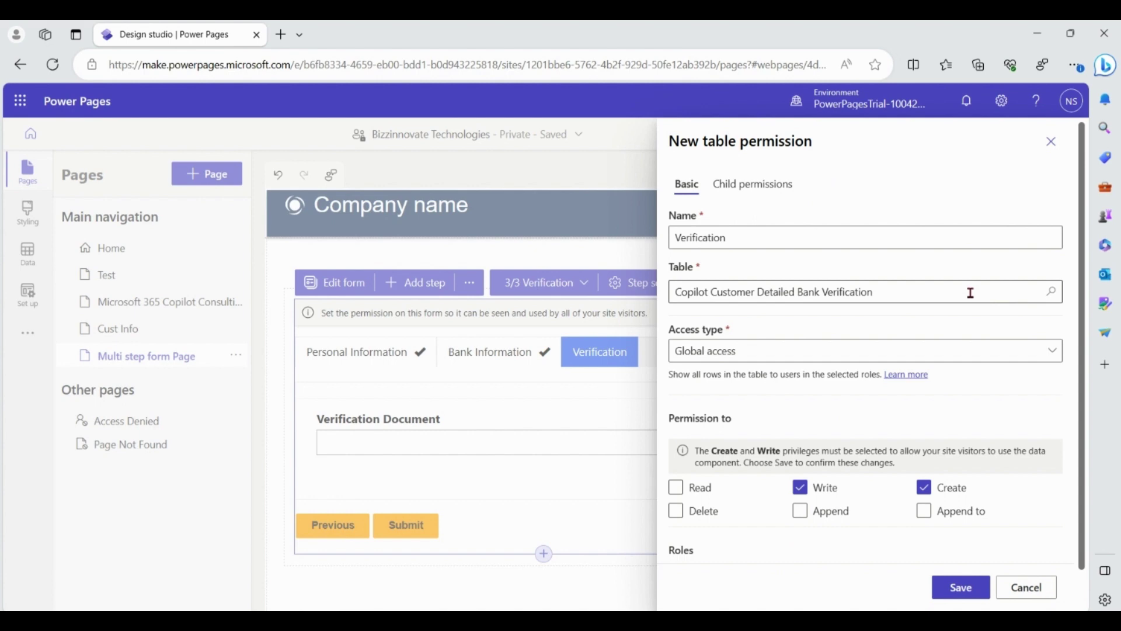
{"action": "left_click_drag", "start_coordinate": [1086, 286], "coordinate": [1084, 330]}
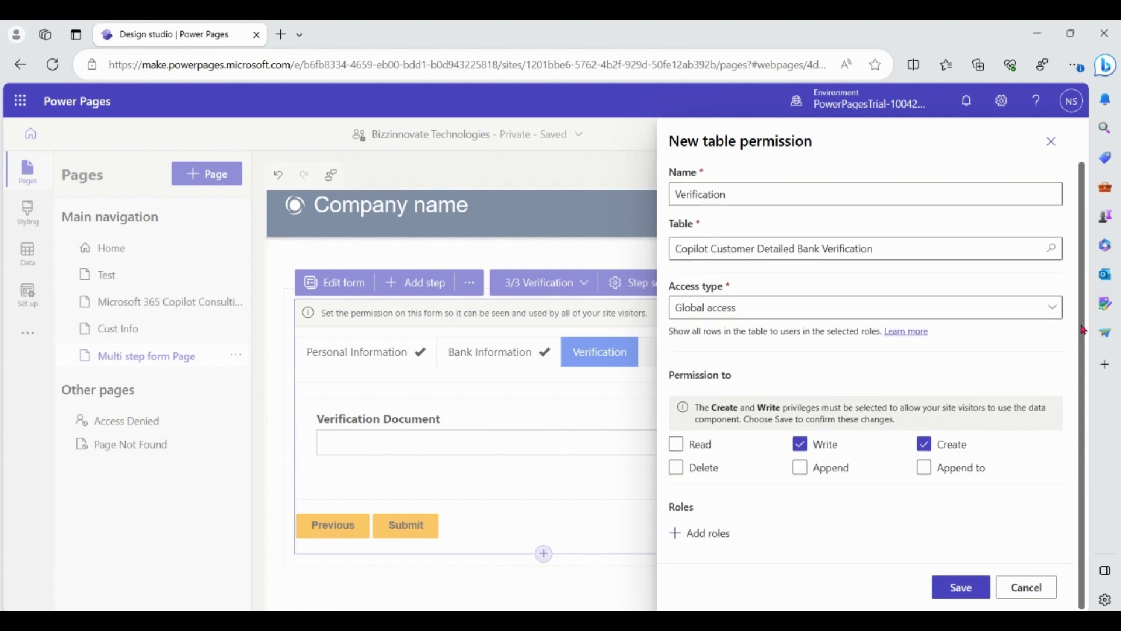
{"action": "left_click", "coordinate": [677, 448]}
{"action": "left_click", "coordinate": [678, 532]}
{"action": "left_click", "coordinate": [528, 514]}
{"action": "left_click", "coordinate": [533, 535]}
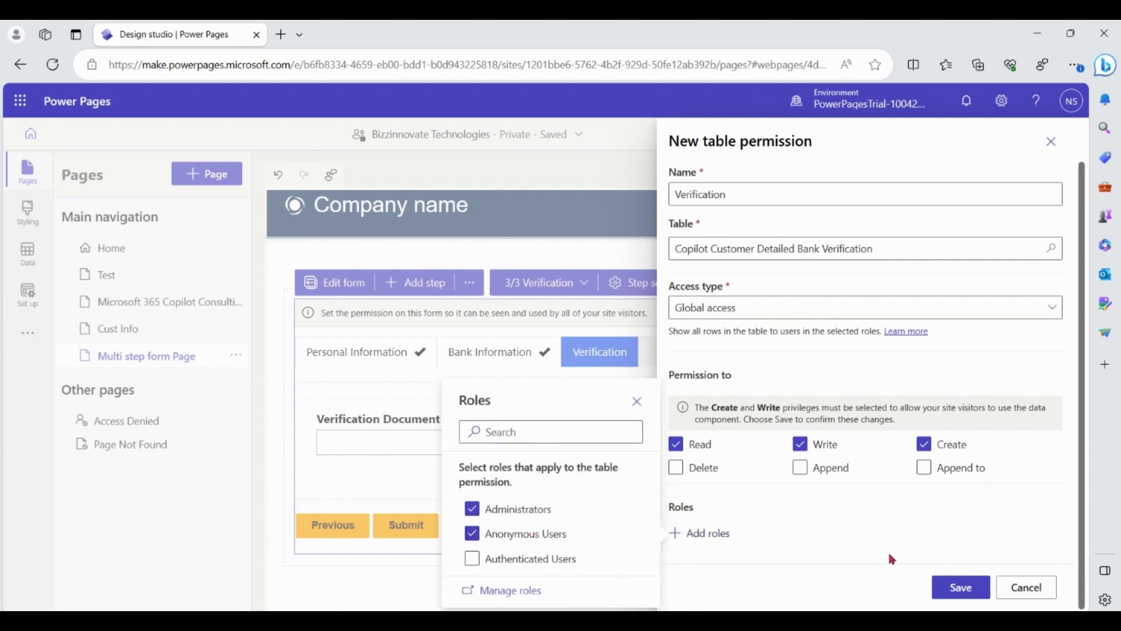
{"action": "left_click", "coordinate": [1004, 530]}
{"action": "left_click", "coordinate": [961, 588]}
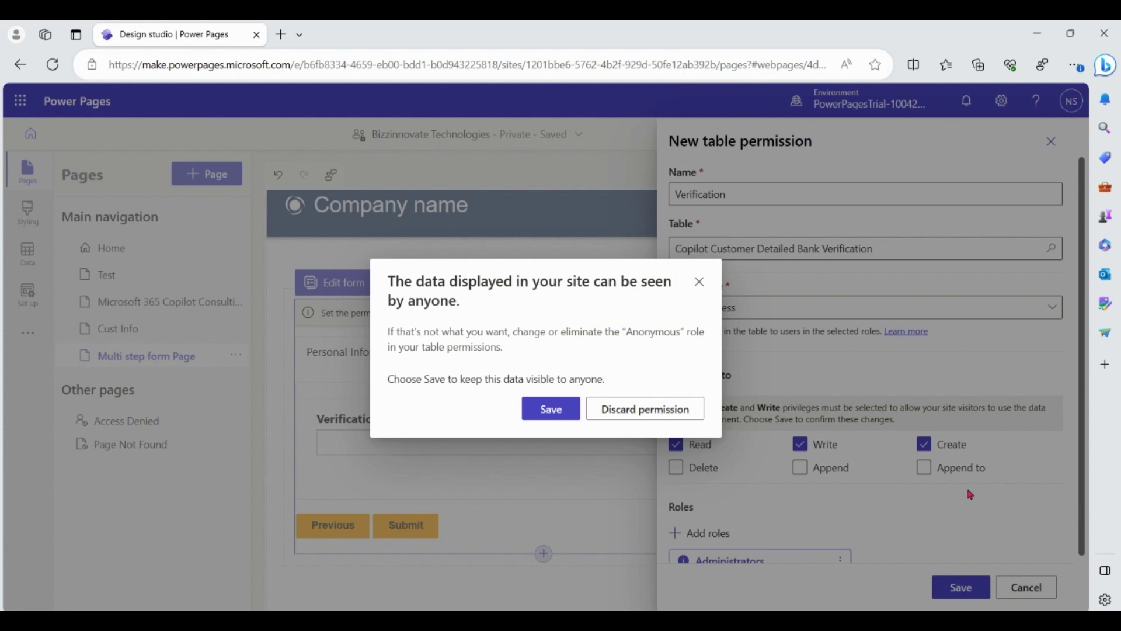
{"action": "left_click", "coordinate": [549, 411]}
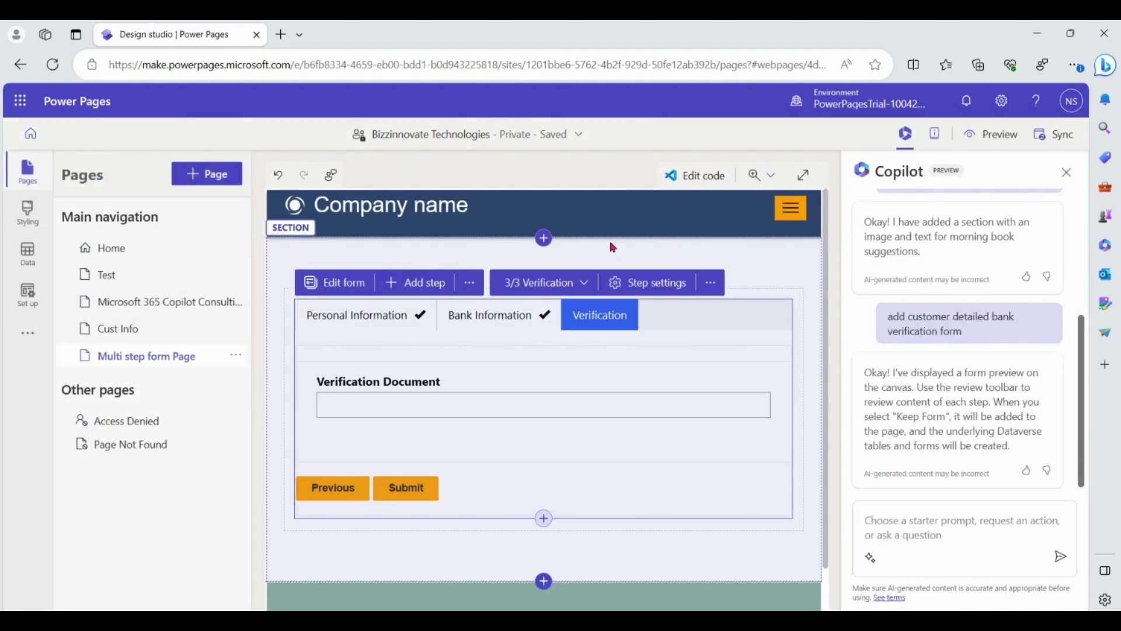
Preview the live site on desktop, enter 'abcd' and date of birth 10/3/2023.
{"action": "left_click", "coordinate": [997, 143]}
{"action": "left_click", "coordinate": [993, 173]}
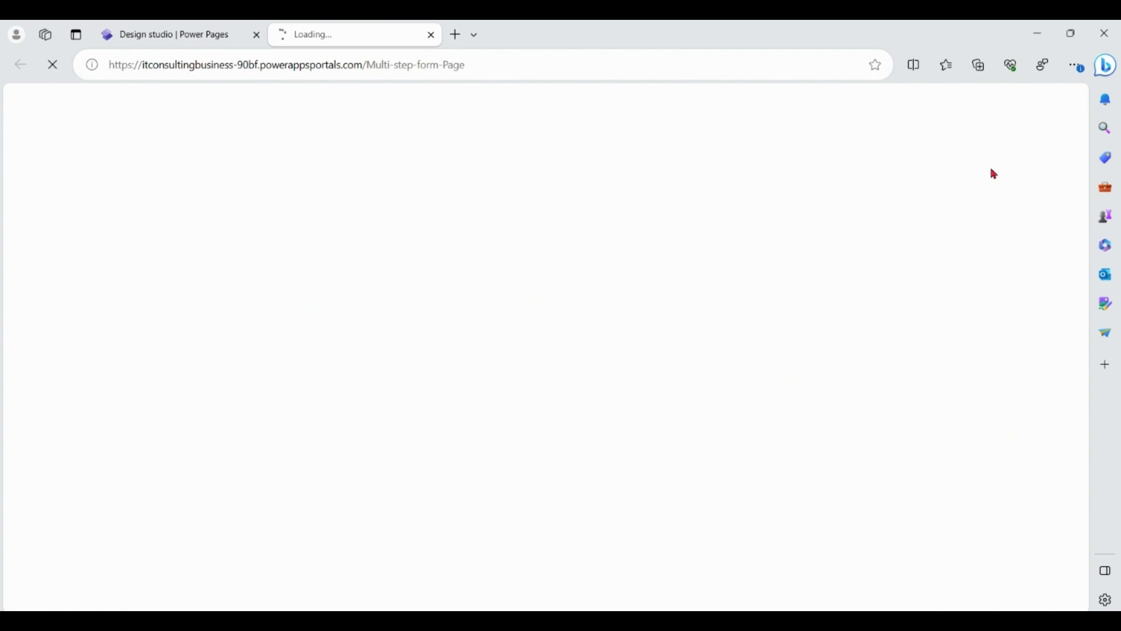
{"action": "type", "text": "abcd"}
{"action": "left_click", "coordinate": [906, 412]}
{"action": "left_click", "coordinate": [791, 496]}
Enter address 'yyyy', city and state 'delhi', zip 110001, then continue to Bank Information.
{"action": "scroll", "coordinate": [876, 374], "scroll_direction": "down", "scroll_amount": 2}
{"action": "left_click", "coordinate": [802, 342]}
{"action": "type", "text": "yyyy"}
{"action": "key", "text": "Tab"}
{"action": "type", "text": "delhi"}
{"action": "left_click", "coordinate": [573, 463]}
{"action": "type", "text": "delhi"}
{"action": "key", "text": "Tab"}
{"action": "type", "text": "110001"}
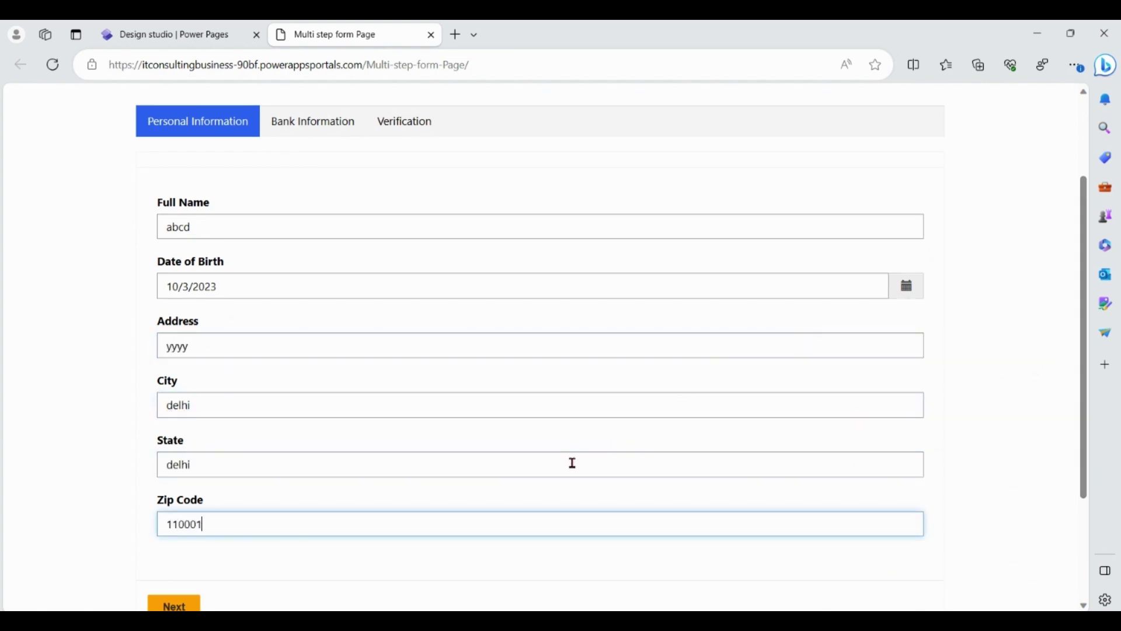
{"action": "left_click", "coordinate": [170, 603]}
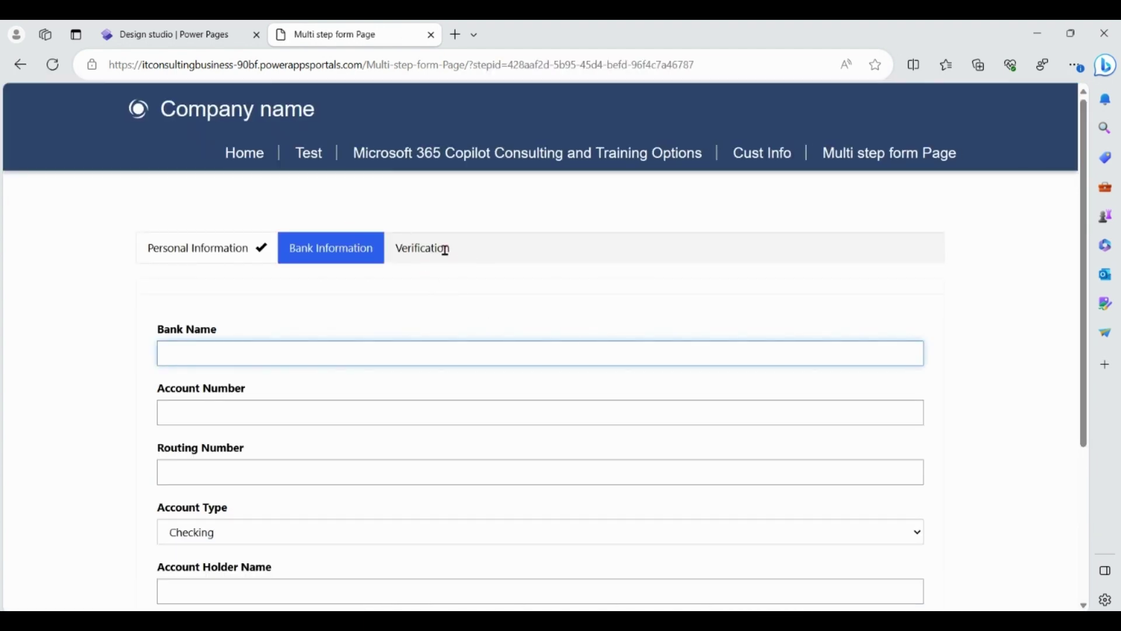
Fill bank details (hhhh, 5555, 77, Savings, nnnn), reach Verification, and close the site tab.
{"action": "left_click_drag", "start_coordinate": [1084, 258], "coordinate": [1061, 325]}
{"action": "type", "text": "hhhh"}
{"action": "left_click", "coordinate": [652, 296]}
{"action": "type", "text": "5555"}
{"action": "key", "text": "Tab"}
{"action": "type", "text": "77"}
{"action": "key", "text": "Tab"}
{"action": "key", "text": "Down"}
{"action": "key", "text": "Tab"}
{"action": "type", "text": "nnnn"}
{"action": "left_click", "coordinate": [259, 566]}
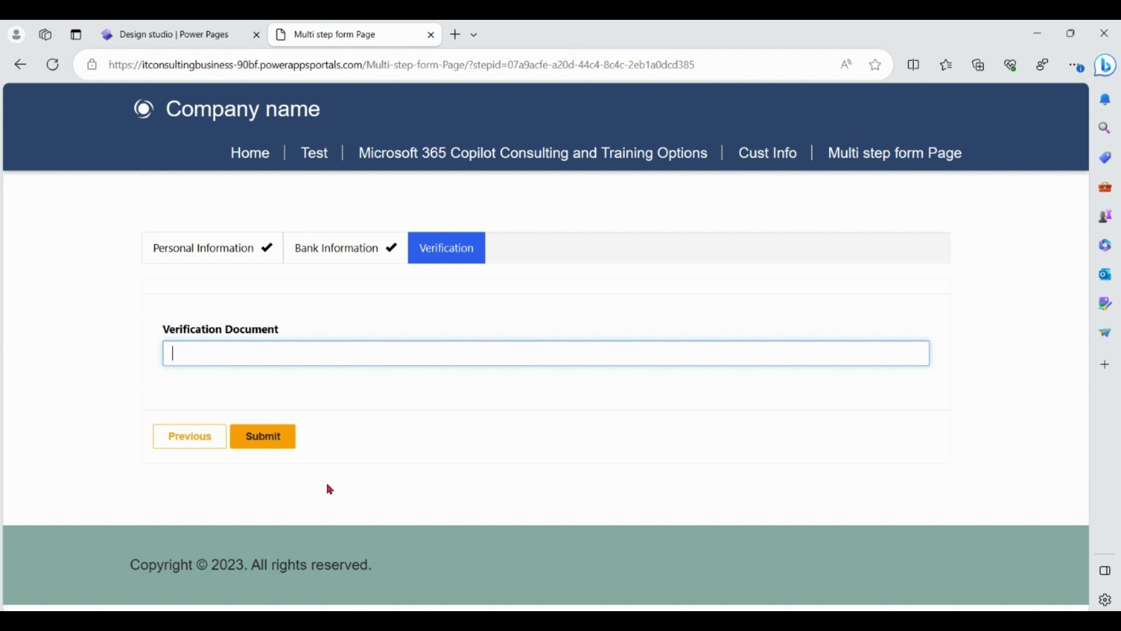
{"action": "left_click", "coordinate": [431, 35]}
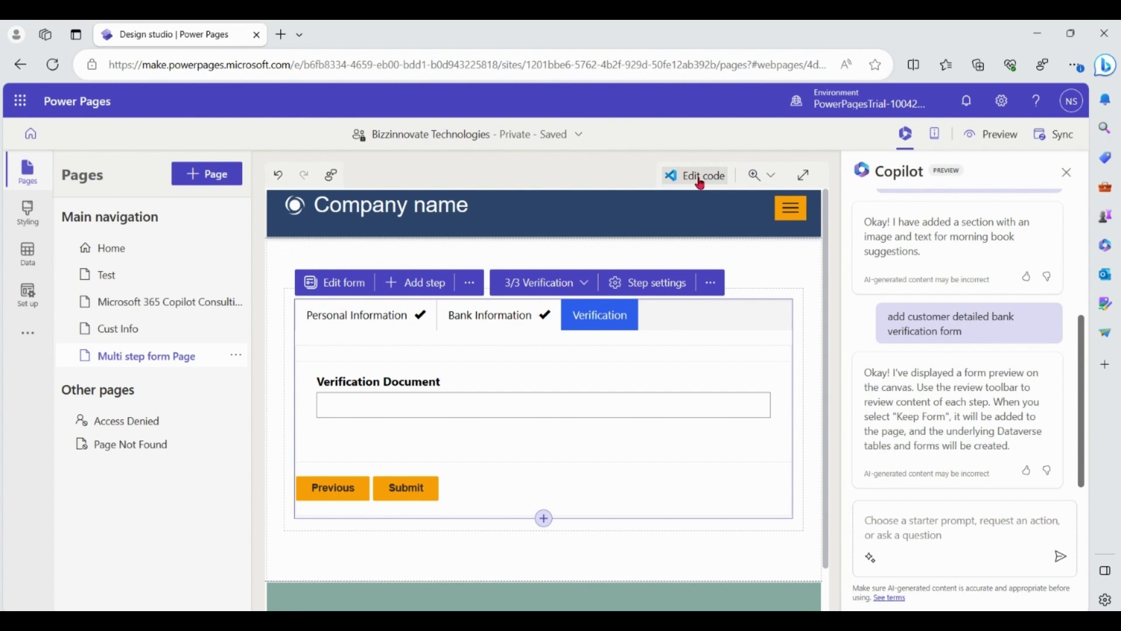
Open the page in Visual Studio Code for the Web and have Copilot generate validatePhone code.
{"action": "left_click", "coordinate": [701, 184]}
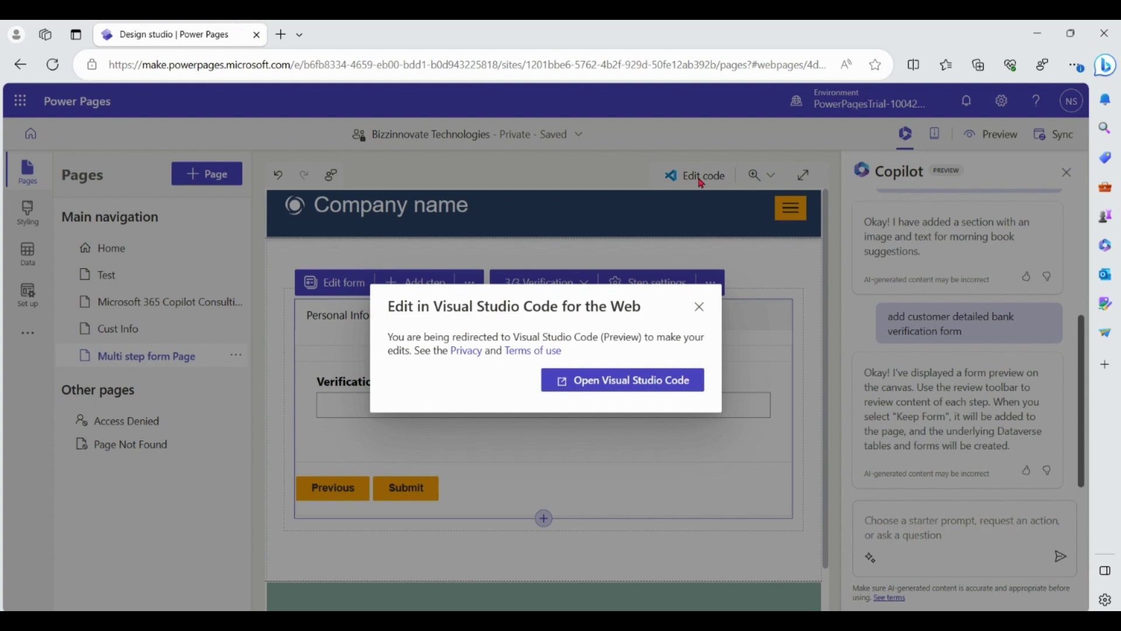
{"action": "left_click", "coordinate": [639, 385]}
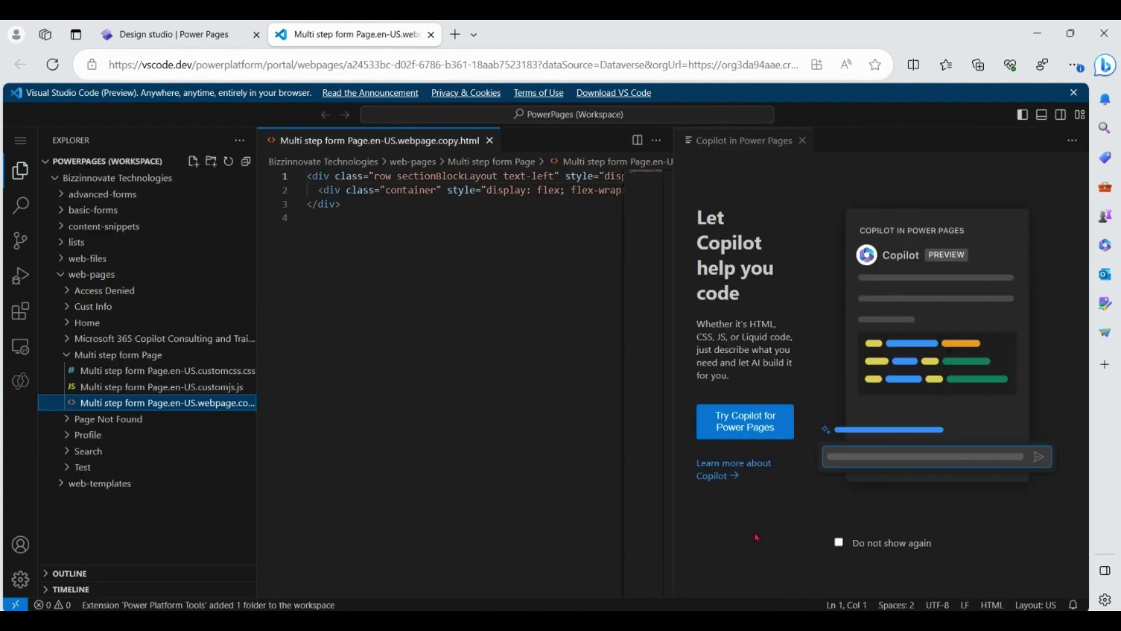
{"action": "left_click", "coordinate": [759, 435]}
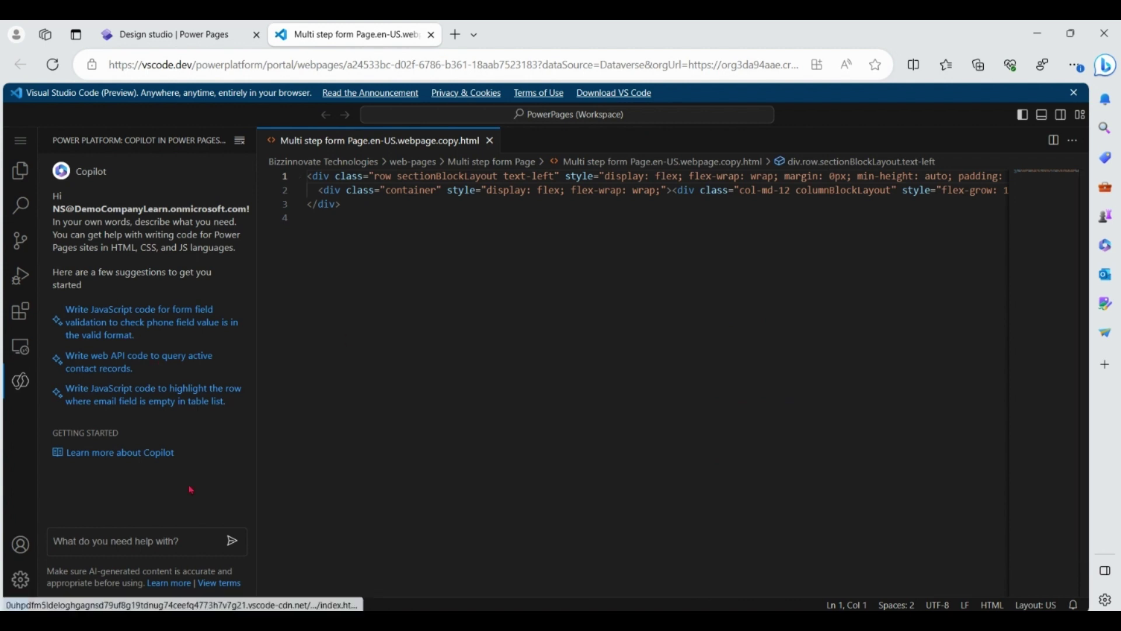
{"action": "left_click", "coordinate": [193, 541]}
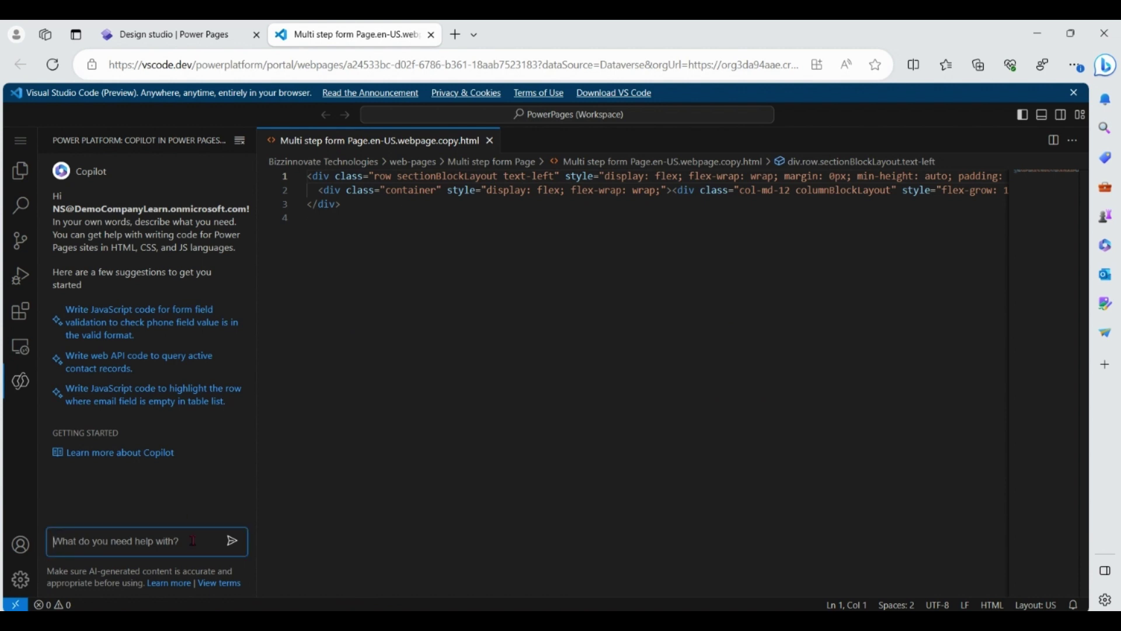
{"action": "left_click", "coordinate": [175, 315]}
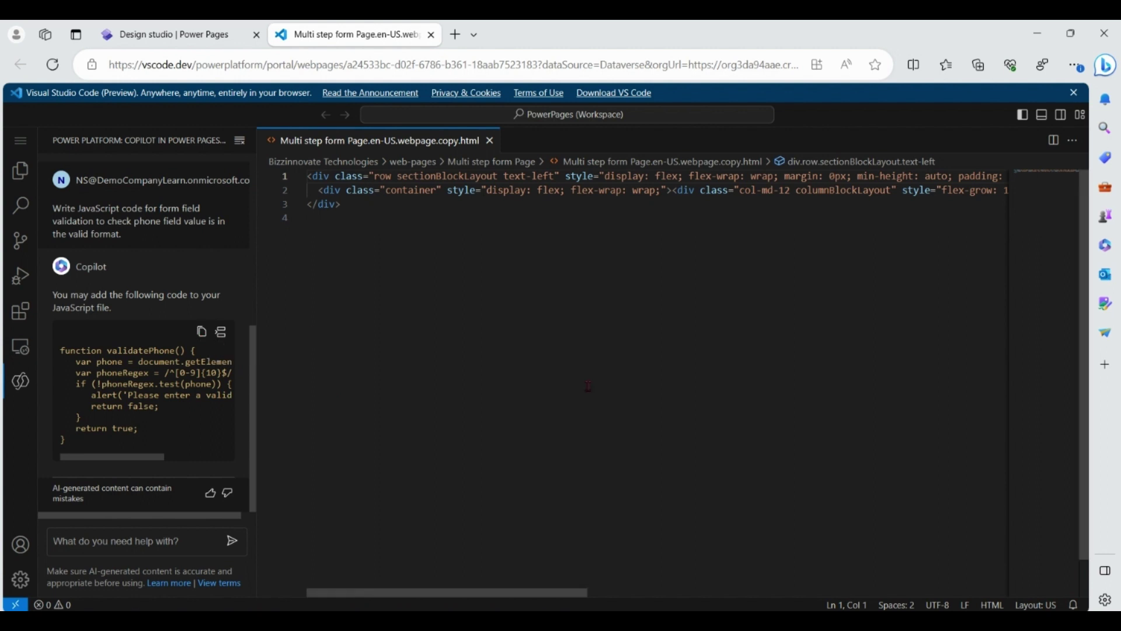
{"action": "left_click", "coordinate": [181, 35]}
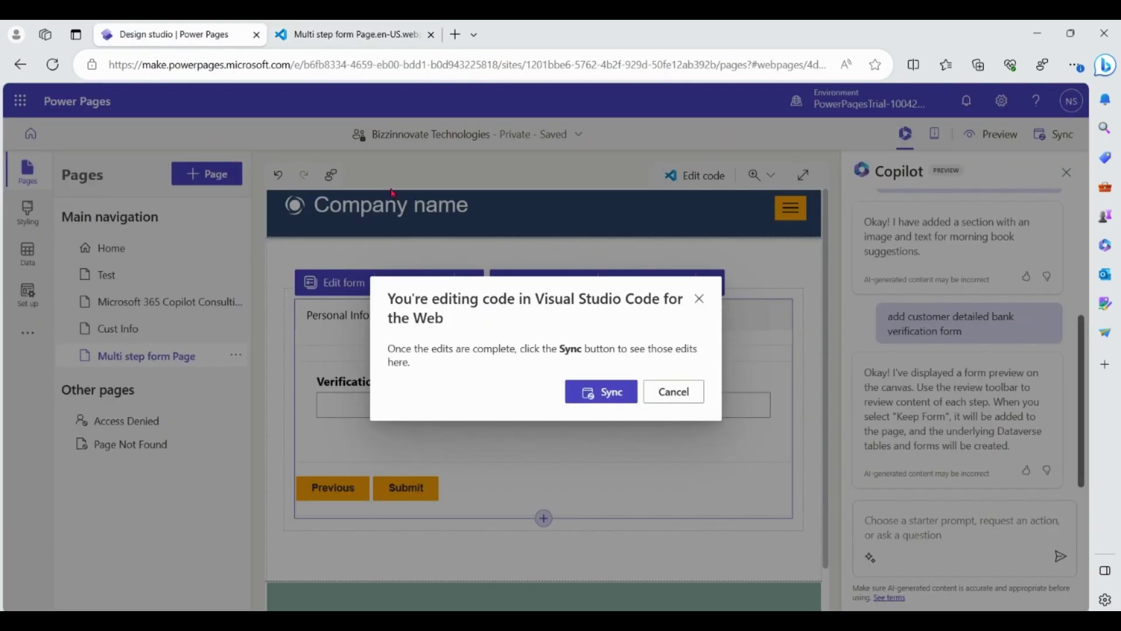
Sync the code edits, preview the live form on desktop, then open the Set up site details.
{"action": "left_click", "coordinate": [601, 392]}
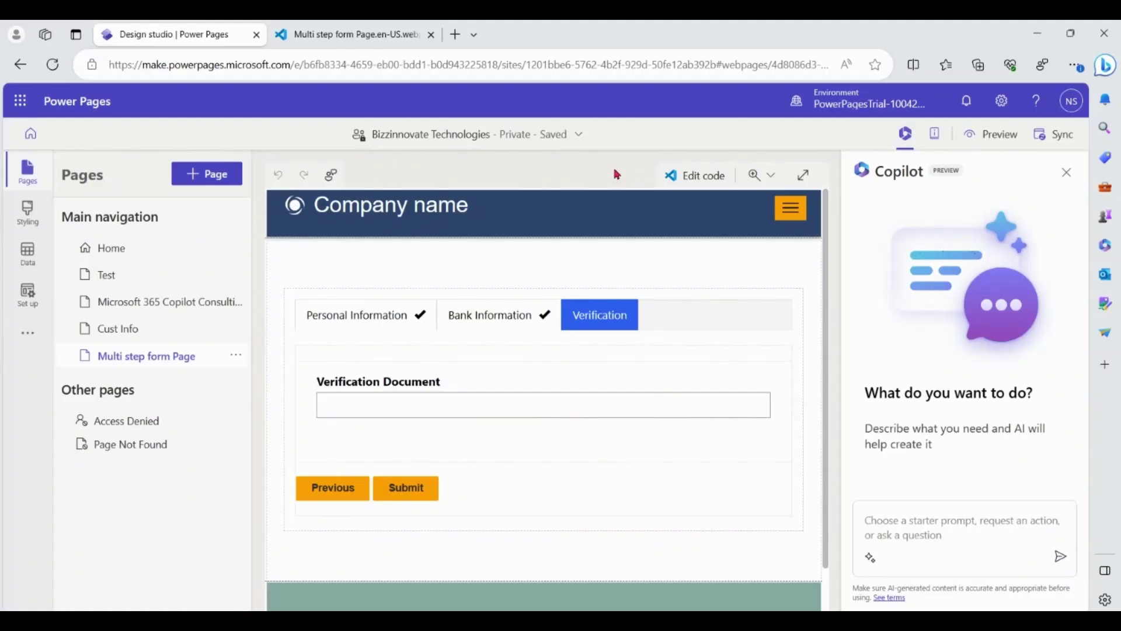
{"action": "left_click", "coordinate": [1001, 145]}
{"action": "left_click", "coordinate": [893, 167]}
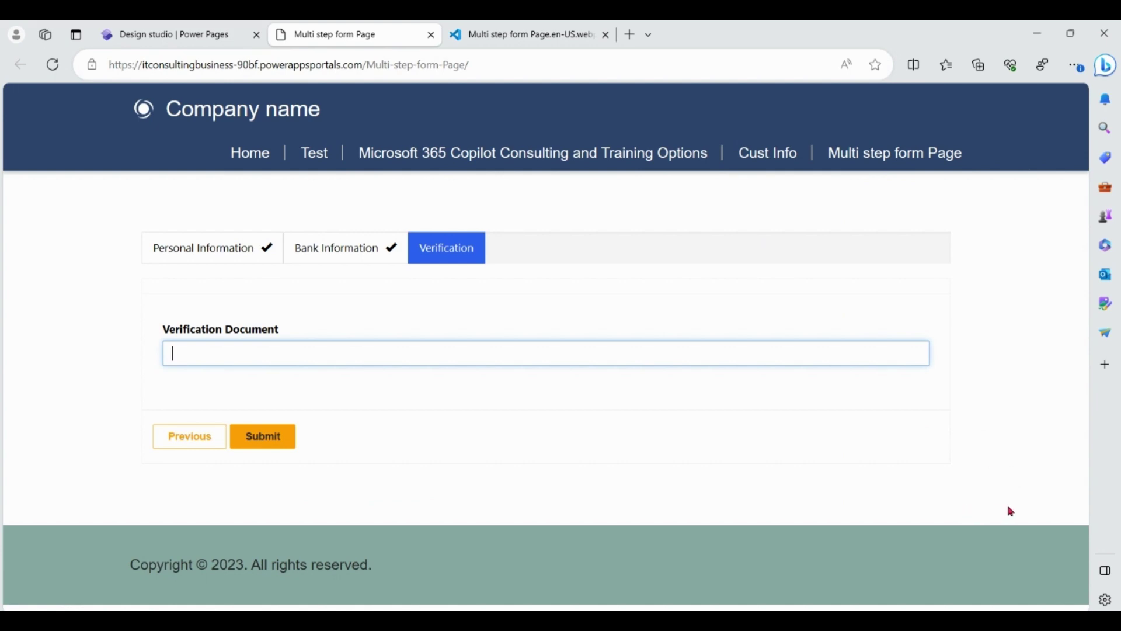
{"action": "left_click", "coordinate": [432, 35]}
{"action": "left_click", "coordinate": [38, 301]}
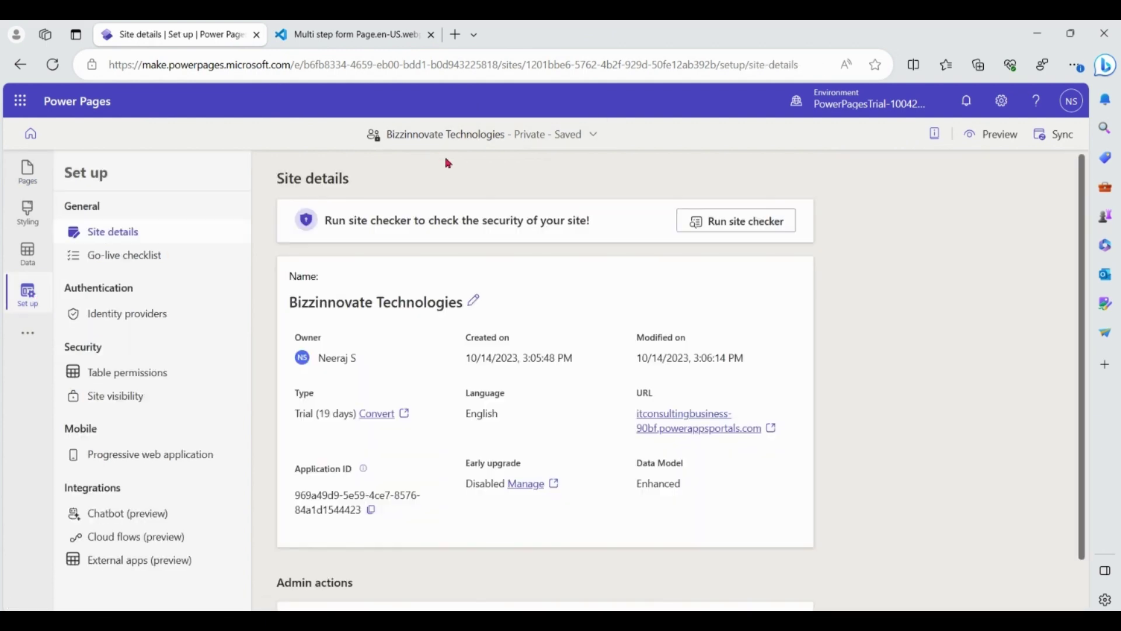
In Chatbot (preview), turn on Create and test chatbot, then Publish chatbot on site.
{"action": "left_click", "coordinate": [155, 513]}
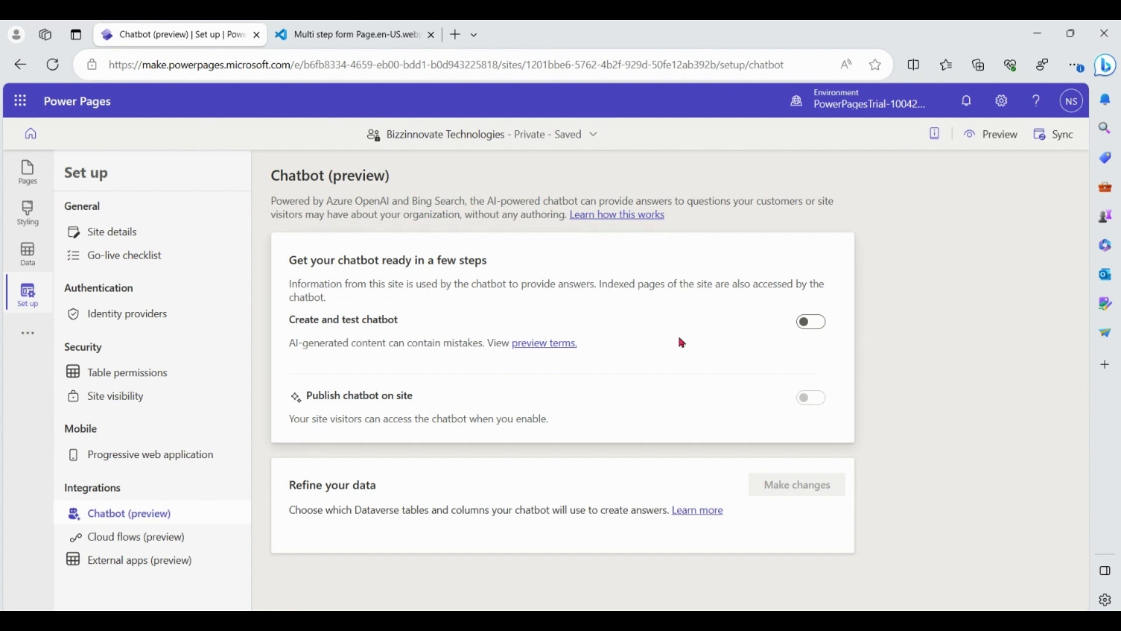
{"action": "left_click", "coordinate": [811, 327]}
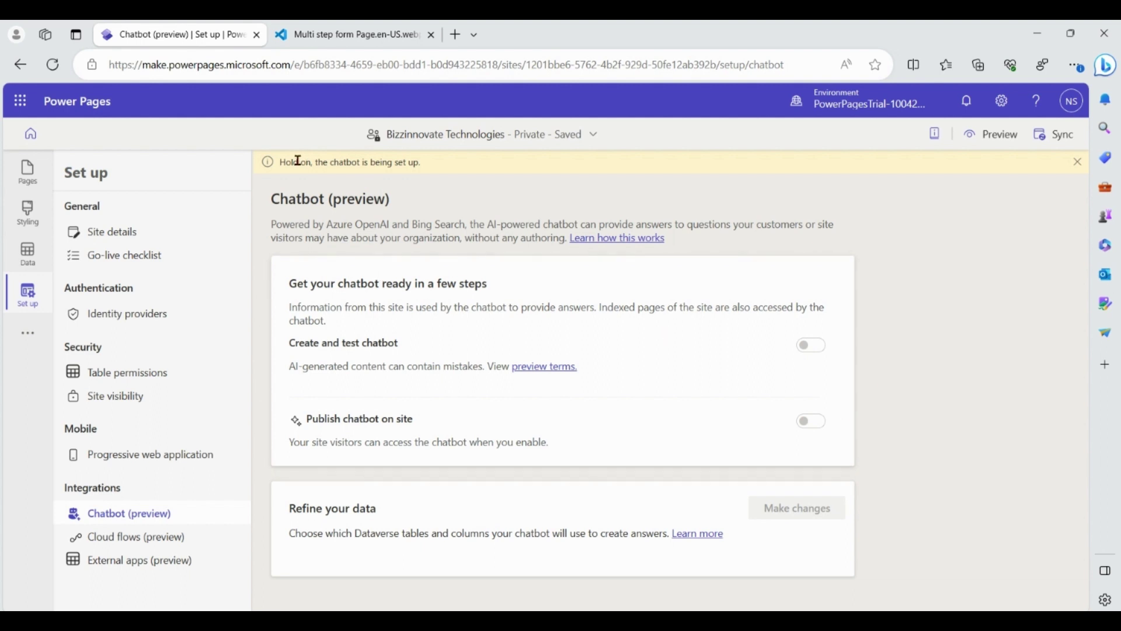
{"action": "left_click_drag", "start_coordinate": [279, 162], "coordinate": [453, 164]}
{"action": "left_click", "coordinate": [399, 240]}
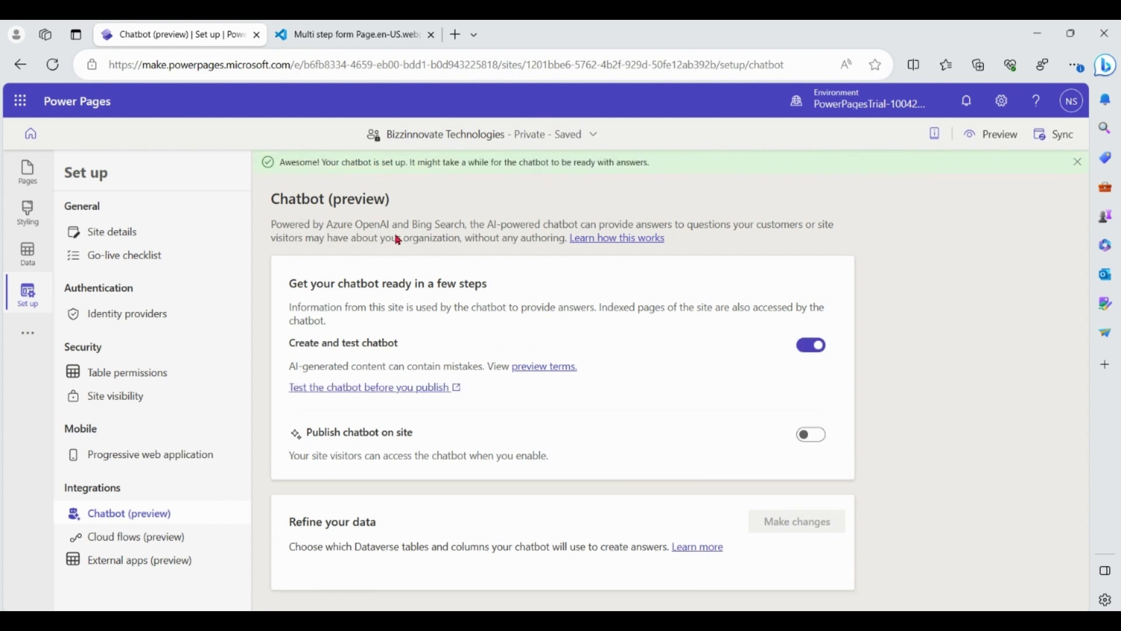
{"action": "left_click", "coordinate": [817, 441]}
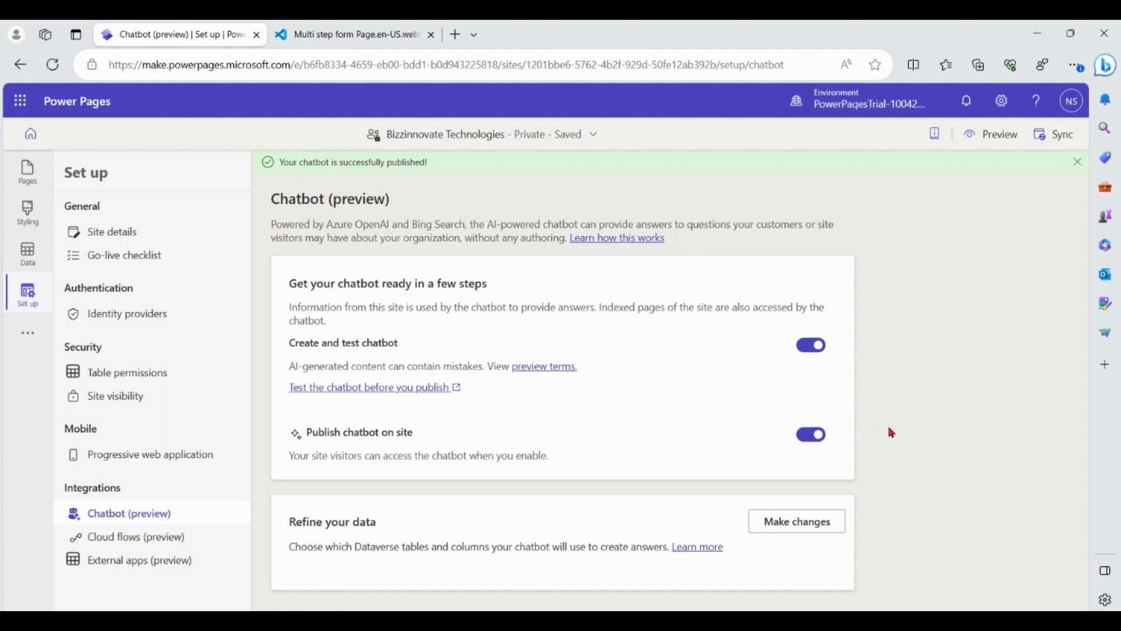
{"action": "left_click_drag", "start_coordinate": [326, 226], "coordinate": [367, 226]}
{"action": "left_click", "coordinate": [435, 231]}
Preview the live site on desktop and open the Bizzinnovate Technologies bot chat window.
{"action": "left_click", "coordinate": [29, 180]}
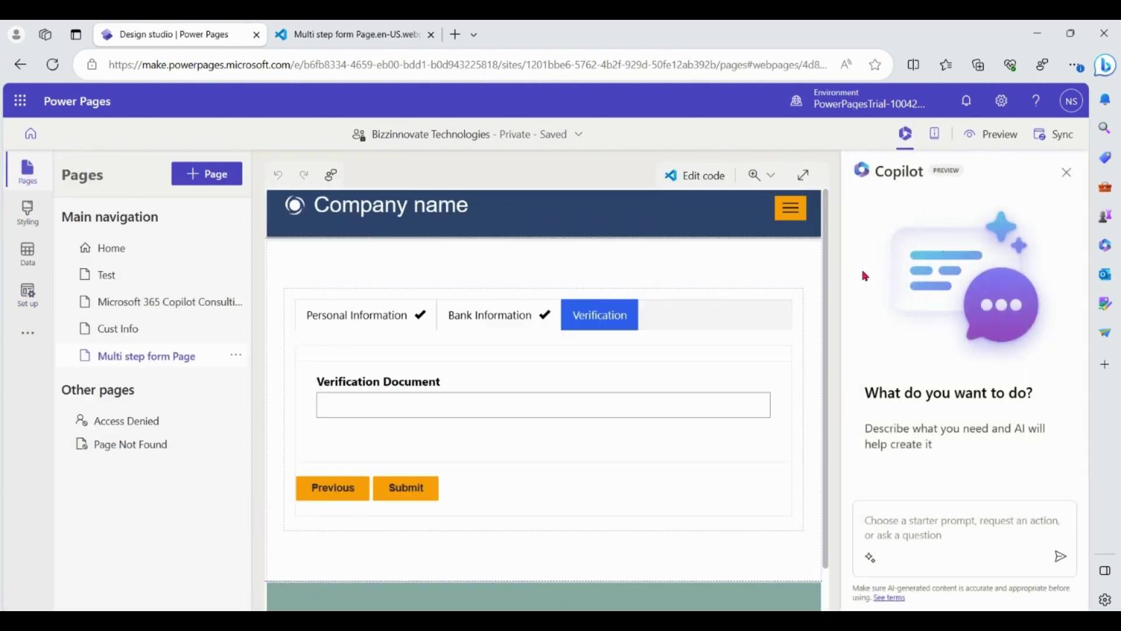
{"action": "left_click", "coordinate": [997, 137]}
{"action": "left_click", "coordinate": [987, 185]}
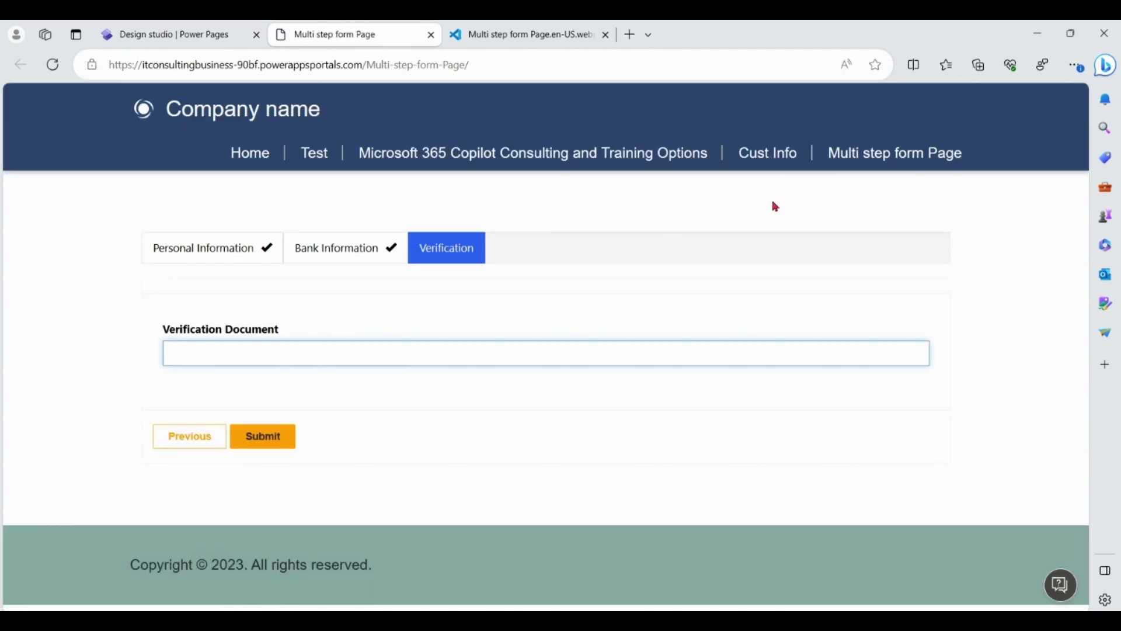
{"action": "left_click", "coordinate": [1063, 585]}
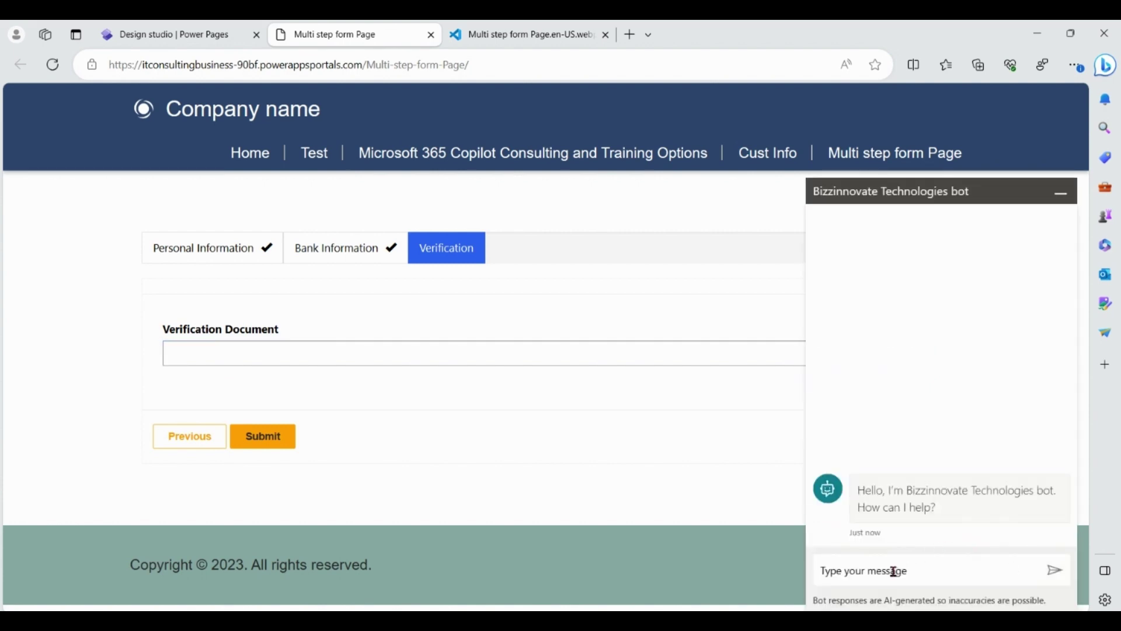